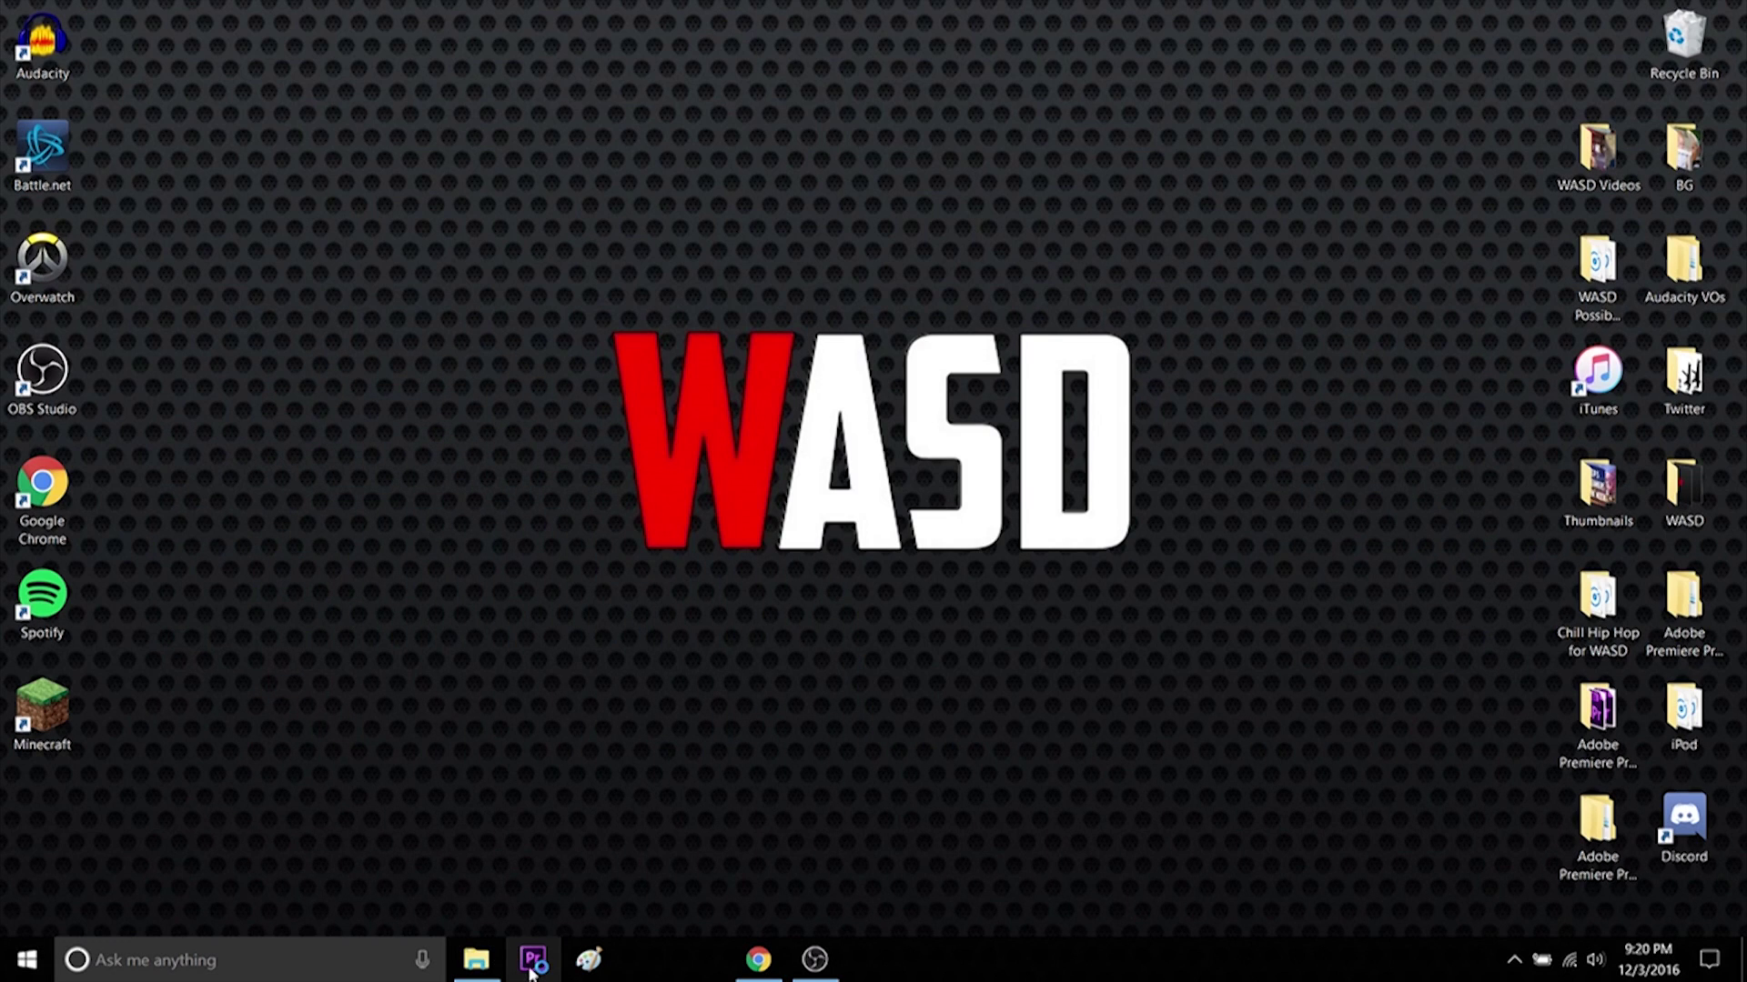
Step: Launch Premiere Pro from the taskbar
{"action": "left_click", "coordinate": [533, 960]}
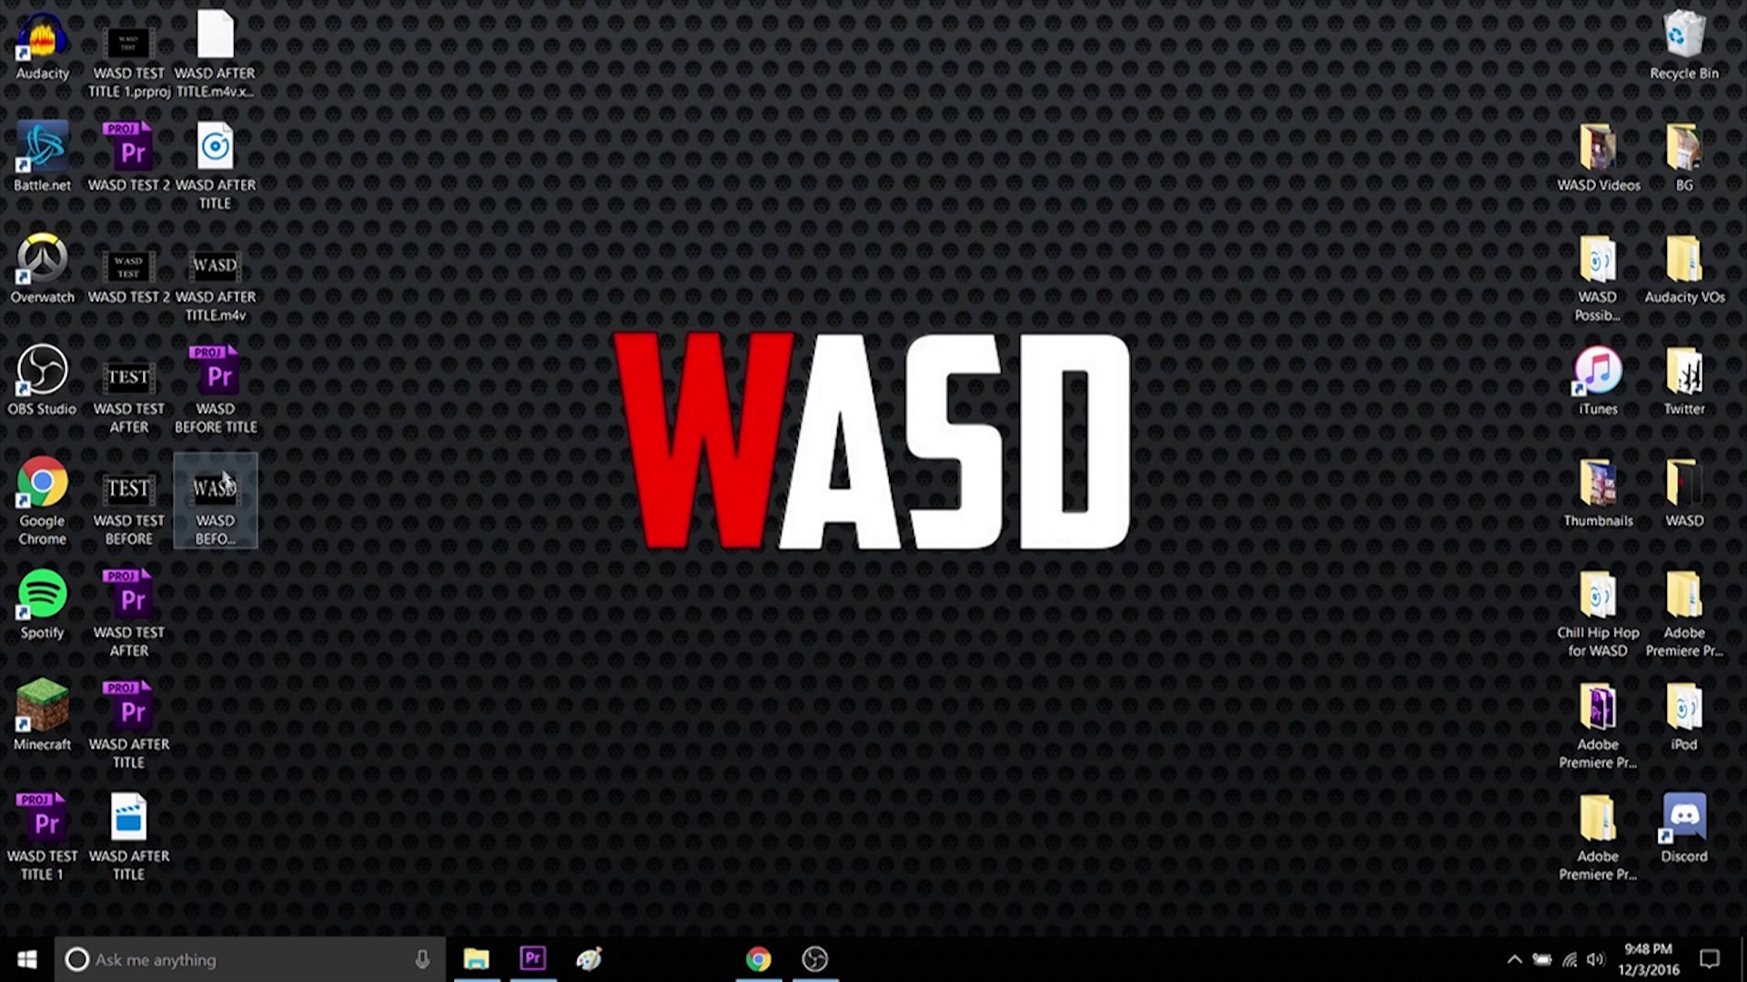
Step: Play the WASD BEFORE title test video from the desktop
{"action": "double_click", "coordinate": [205, 499]}
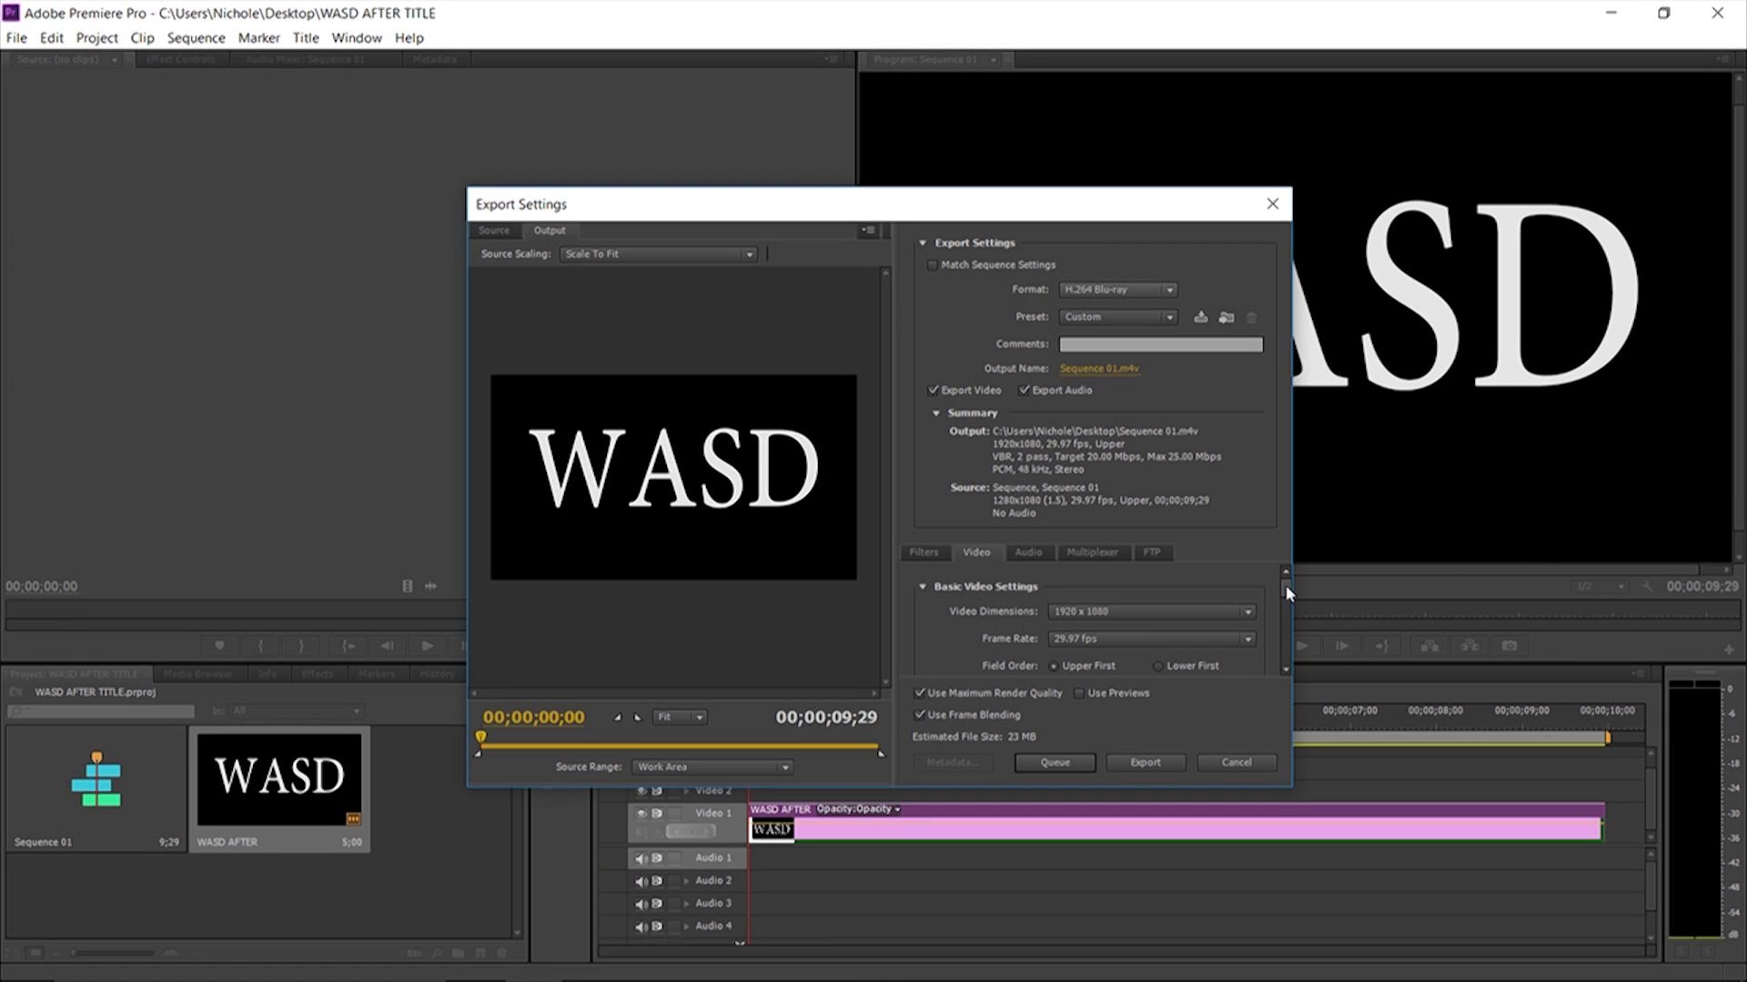
{"action": "mouse_move", "coordinate": [1286, 588]}
{"action": "left_mouse_down"}
{"action": "mouse_move", "coordinate": [1282, 656]}
{"action": "mouse_move", "coordinate": [1294, 580]}
{"action": "left_mouse_up"}
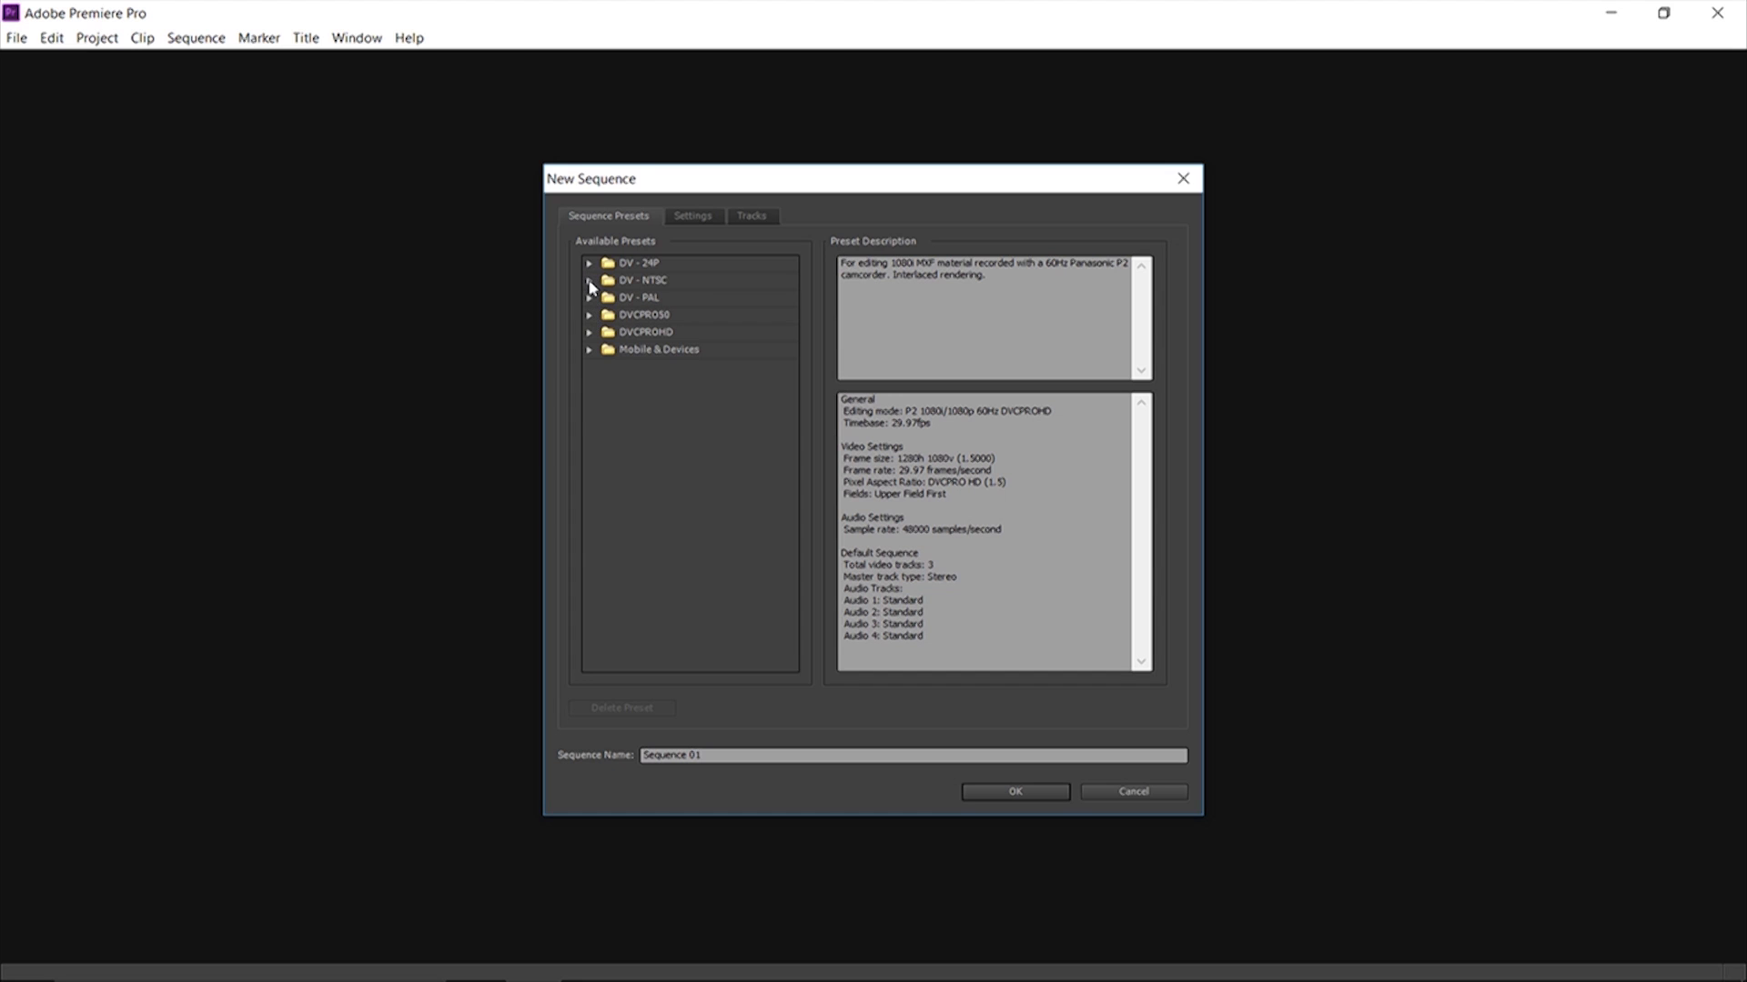
Step: Expand DV - NTSC and preview the Standard 48kHz preset description
{"action": "left_click", "coordinate": [590, 281]}
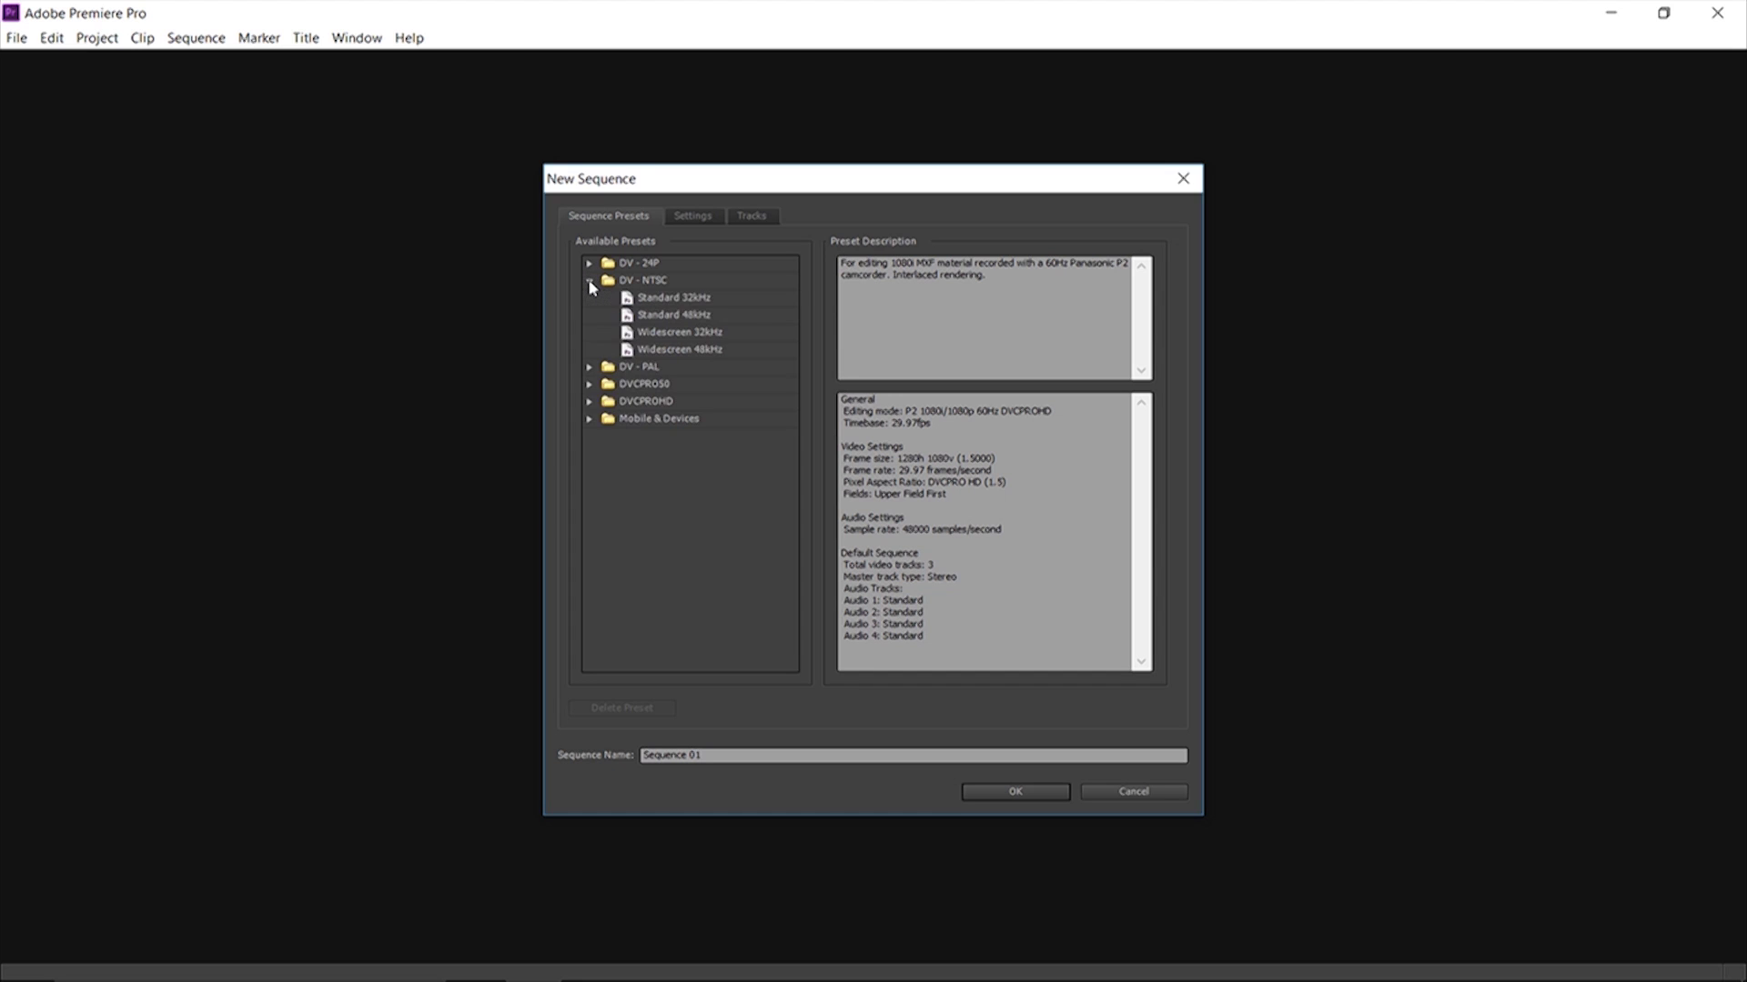
{"action": "left_click", "coordinate": [711, 322]}
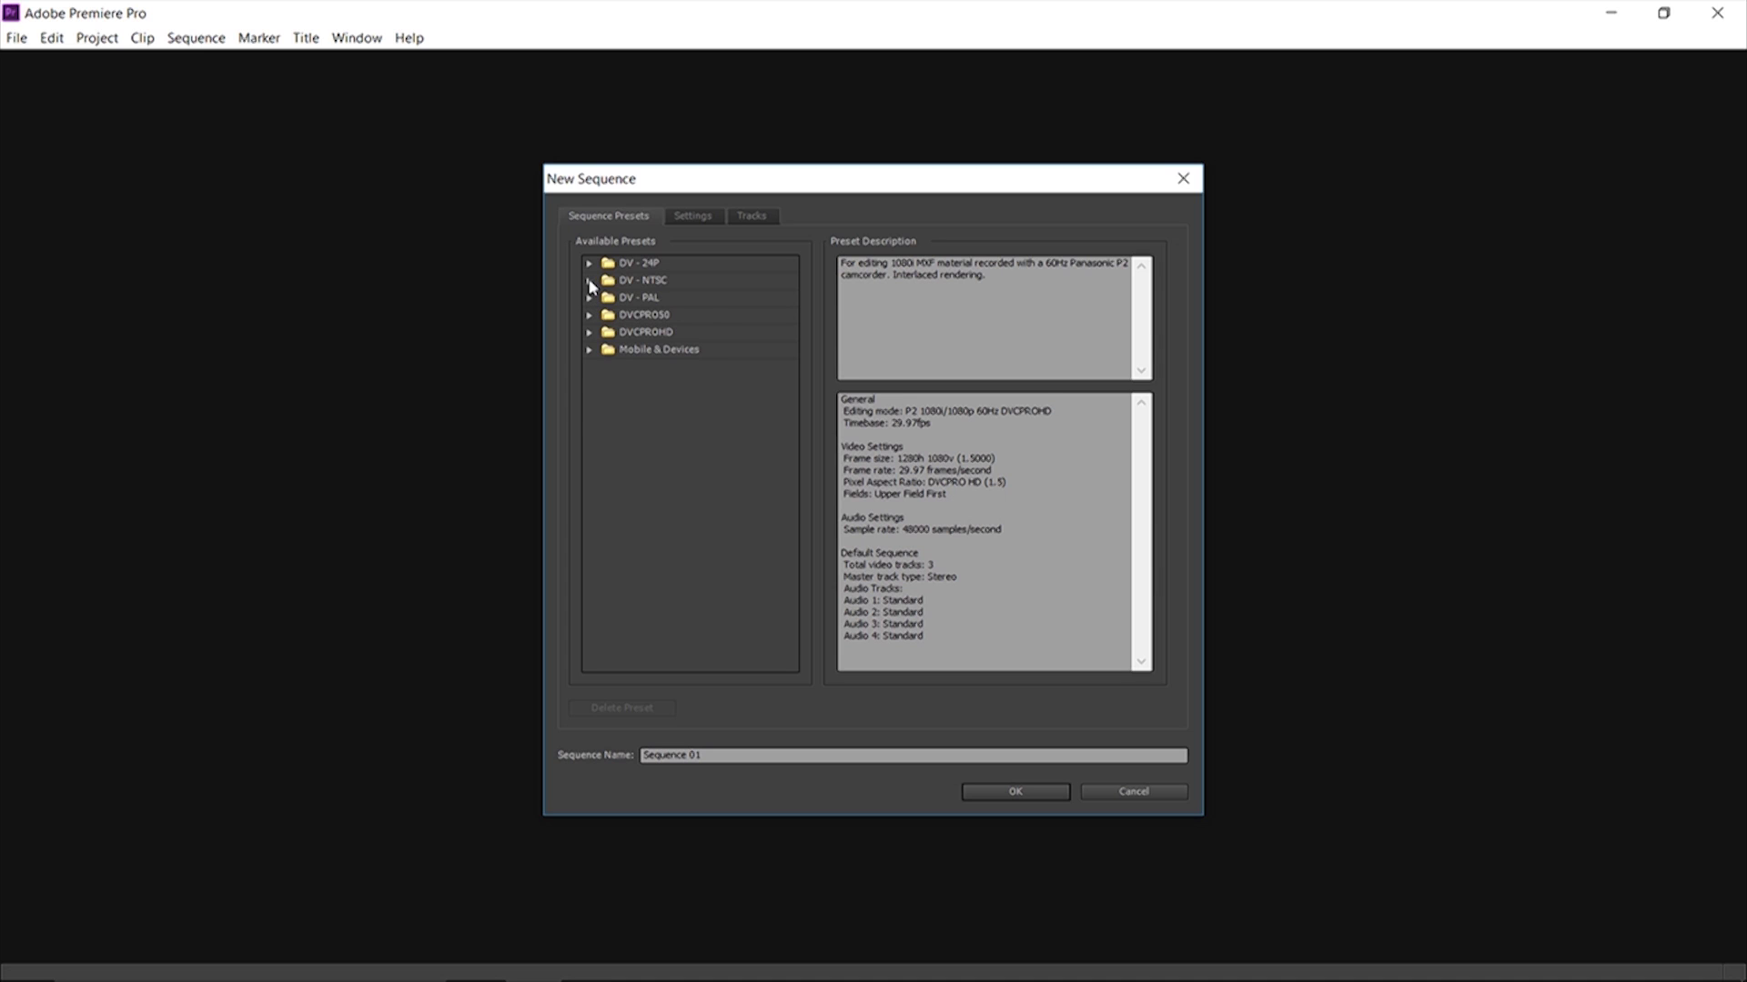
Step: Preview the DV - NTSC Standard 48kHz preset details again
{"action": "left_click", "coordinate": [590, 282]}
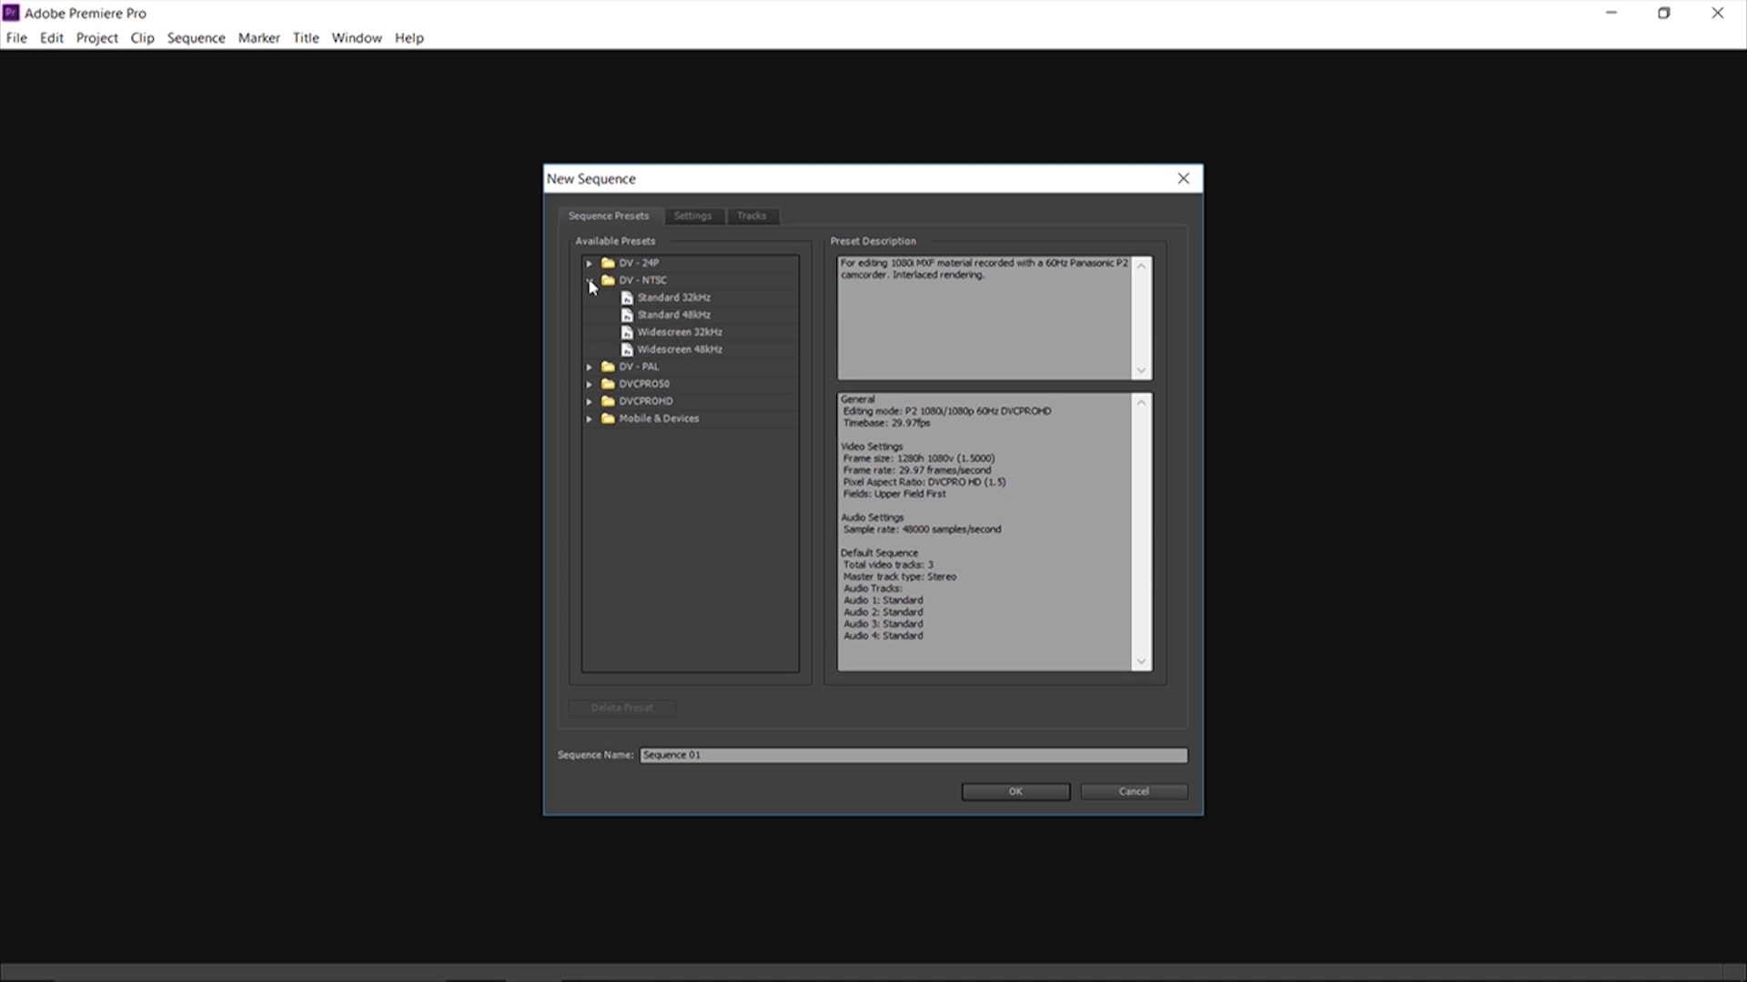
{"action": "left_click", "coordinate": [687, 316]}
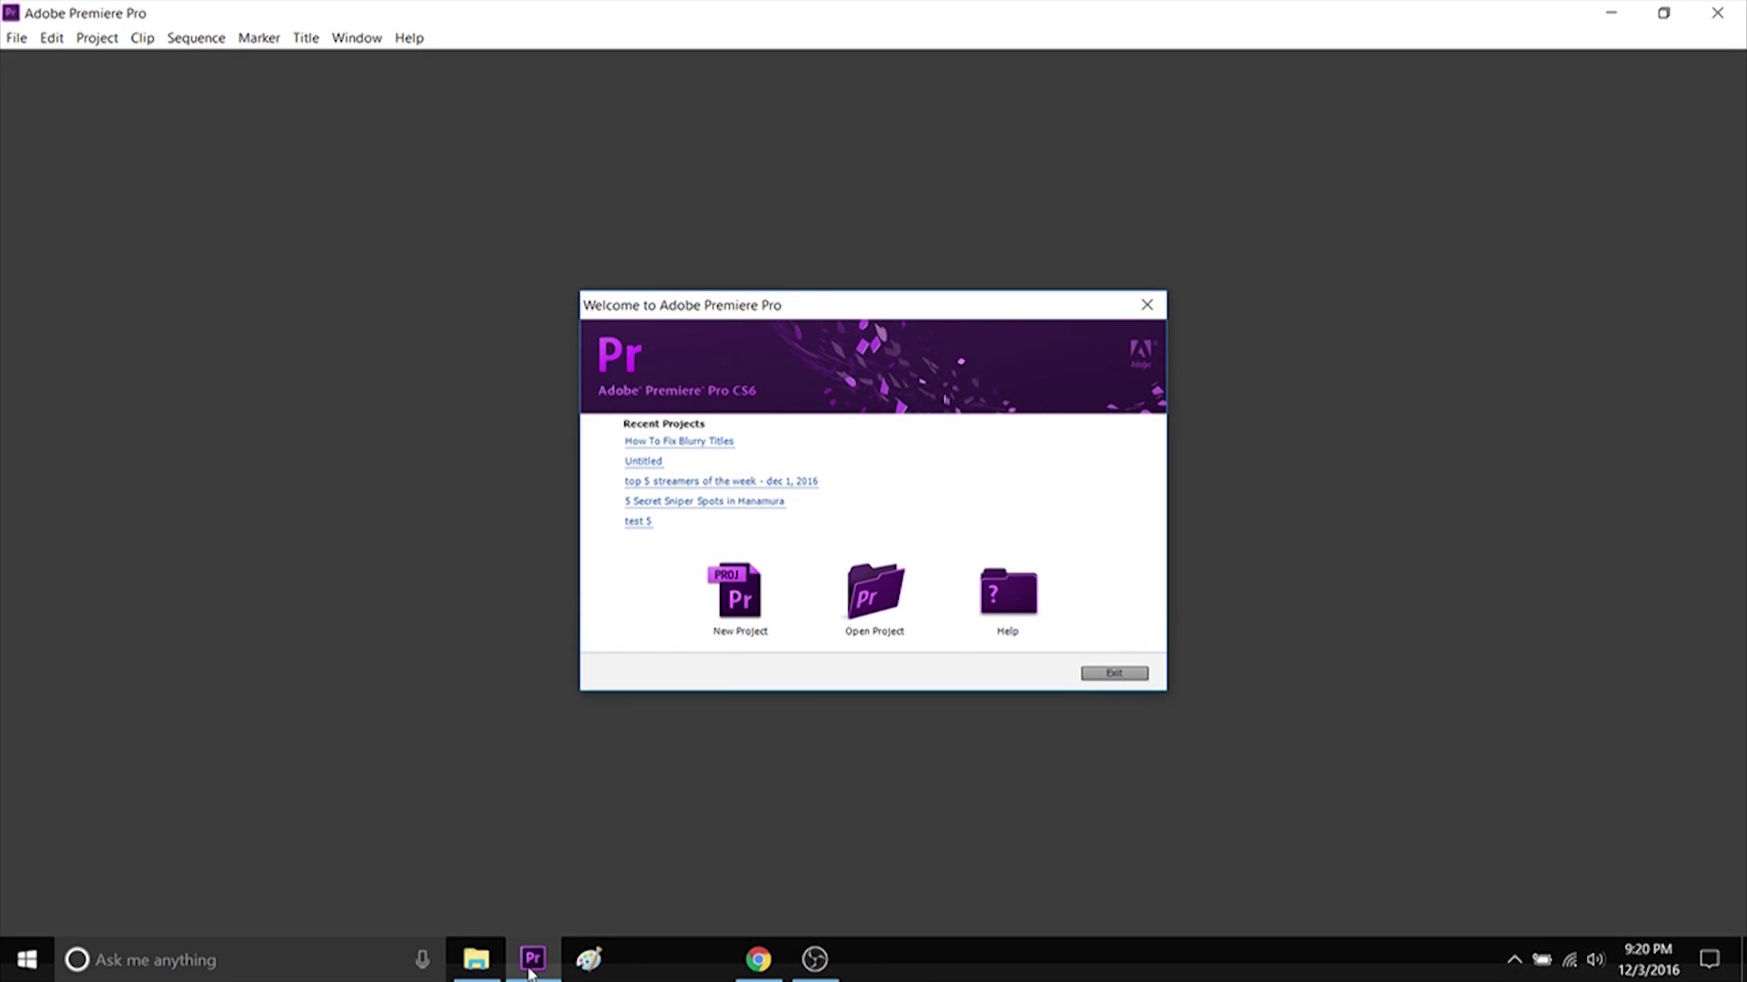
Step: Create a new project named 'test'
{"action": "left_click", "coordinate": [740, 591]}
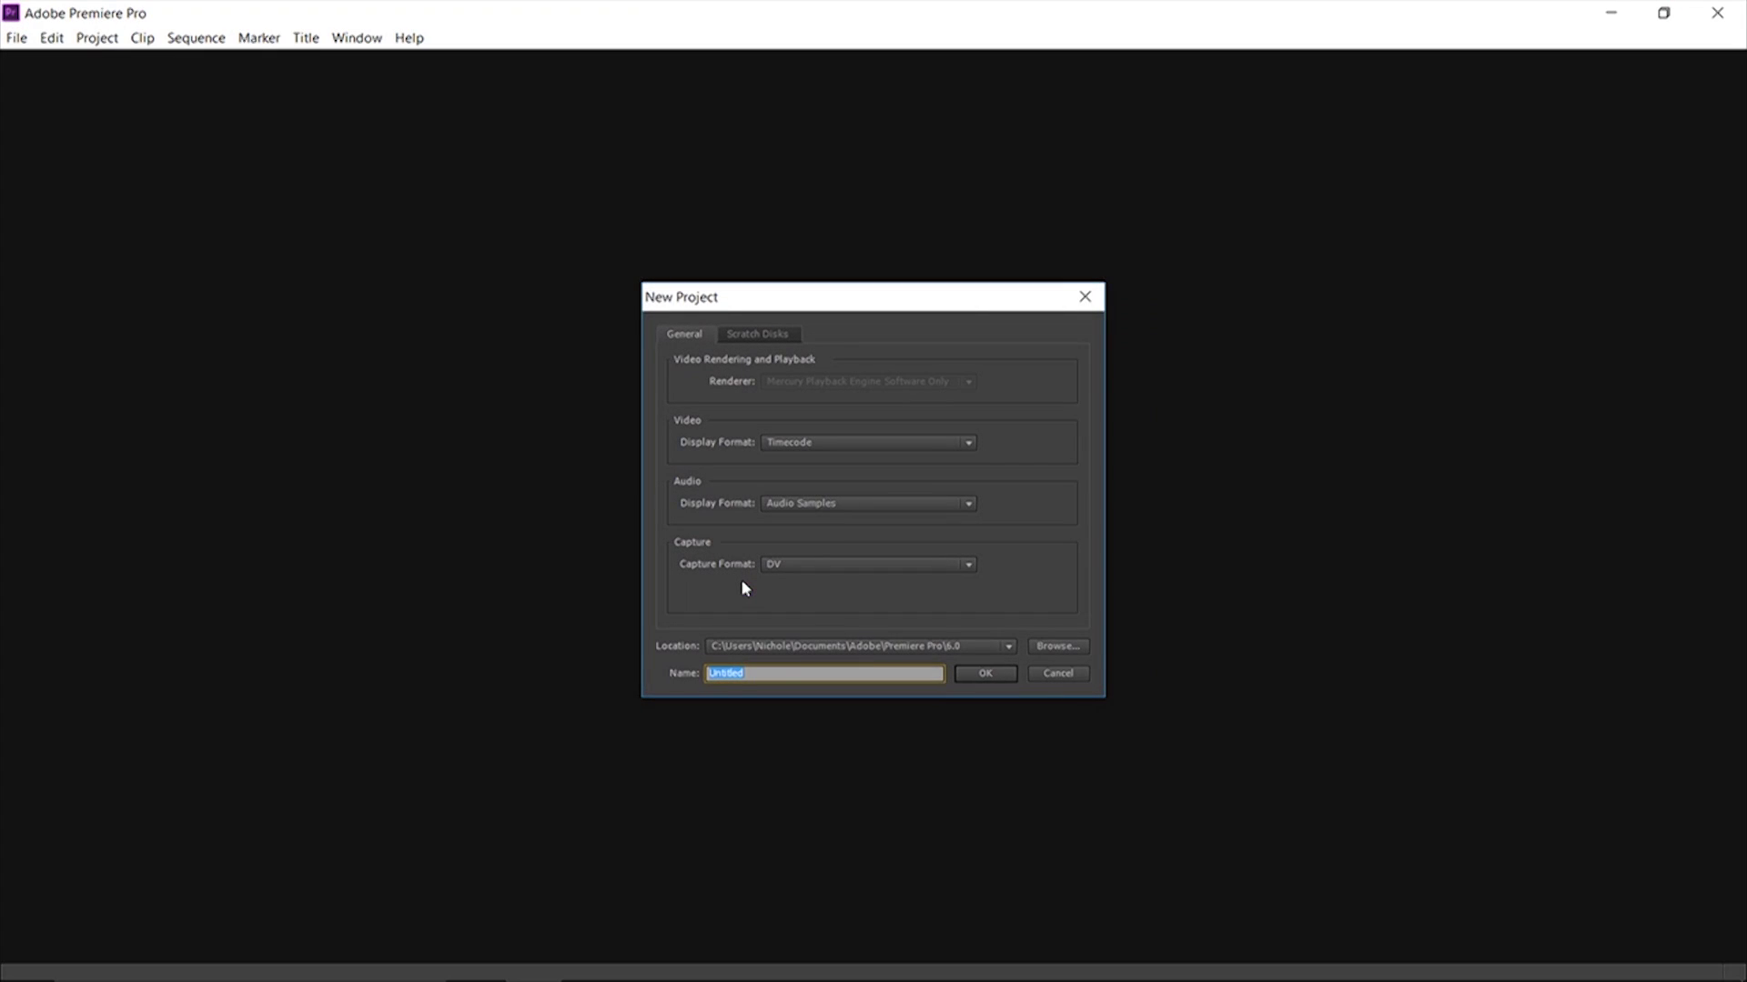
{"action": "type", "text": "t"}
{"action": "type", "text": "est"}
{"action": "left_click", "coordinate": [987, 673]}
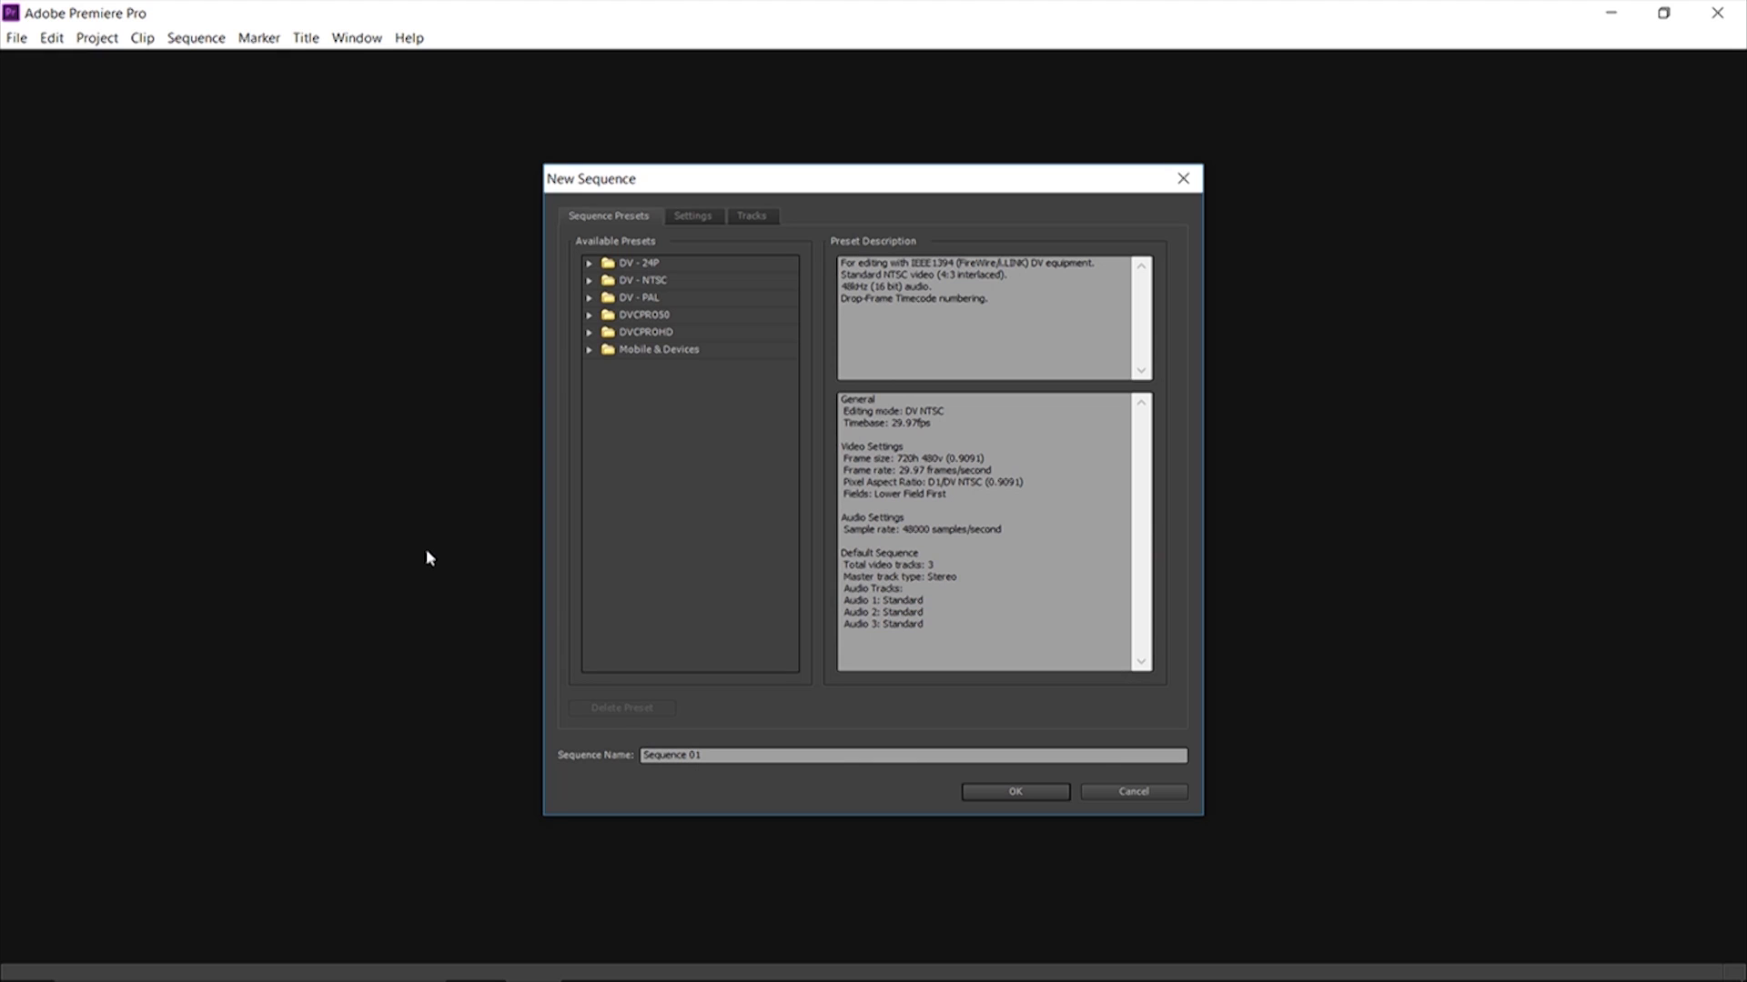
Step: Select the DVCPROHD 1080i60 preset under DVCPROHD > 1080i
{"action": "left_click", "coordinate": [591, 281]}
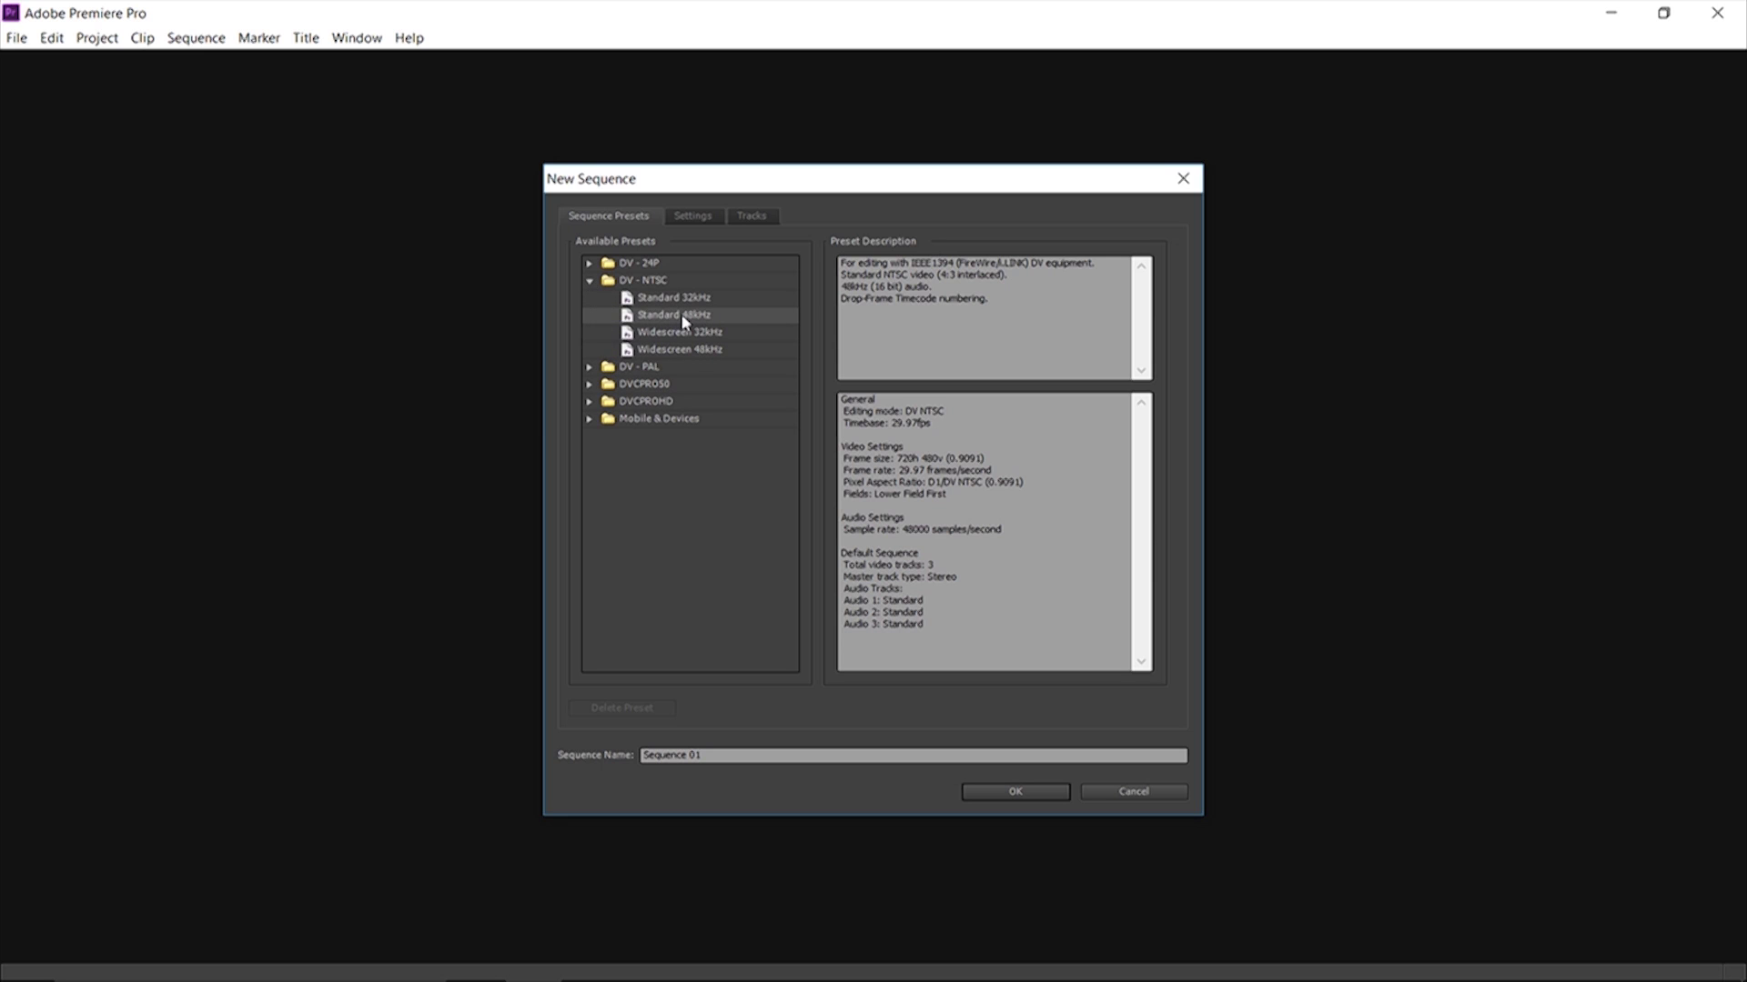
{"action": "left_click", "coordinate": [589, 280]}
{"action": "left_click", "coordinate": [590, 331]}
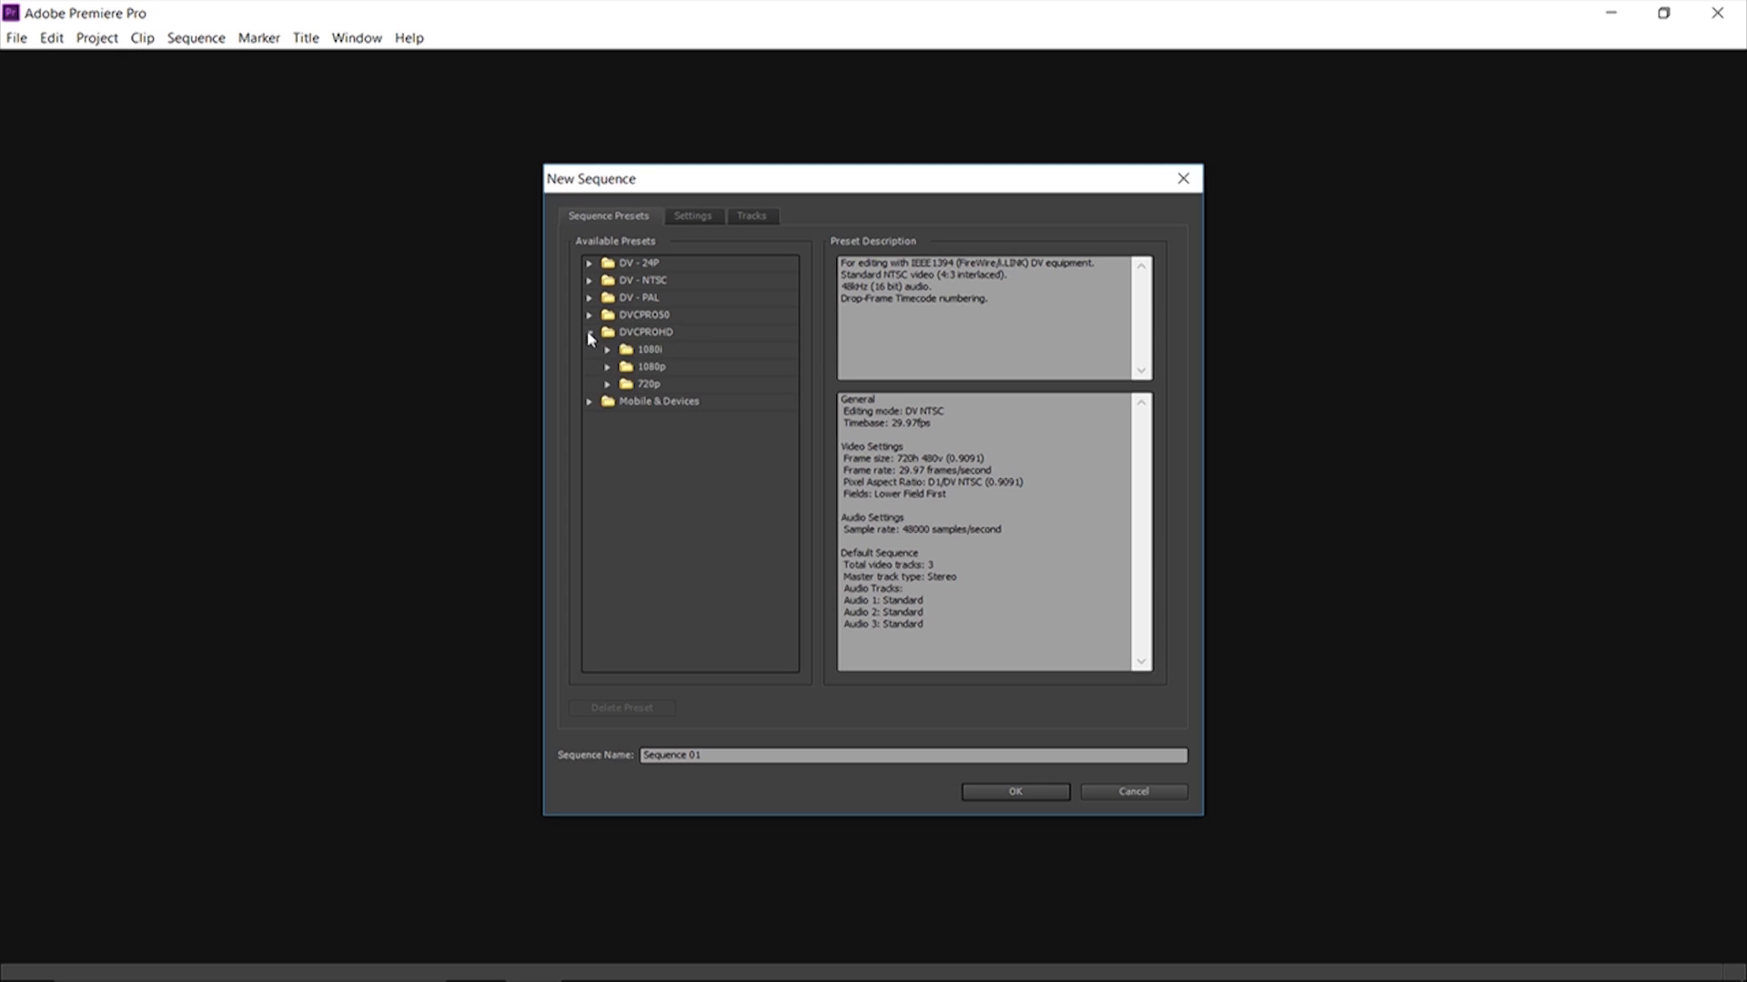
{"action": "left_click", "coordinate": [606, 349]}
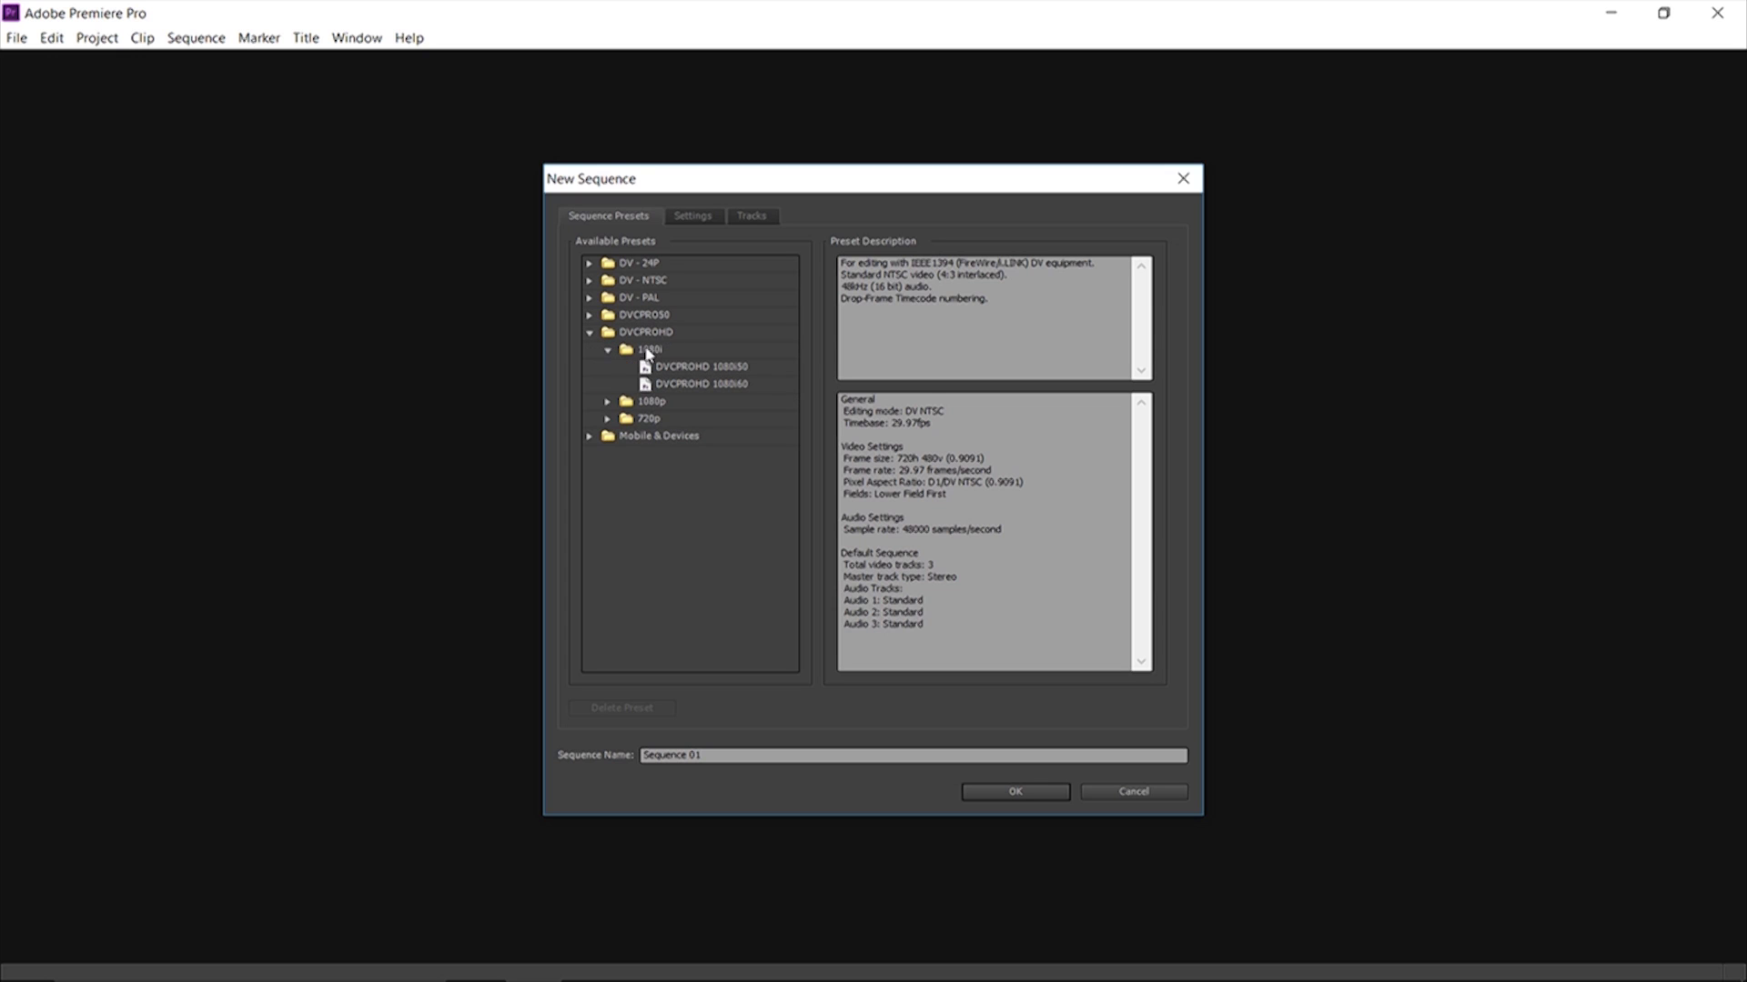
{"action": "left_click", "coordinate": [699, 388]}
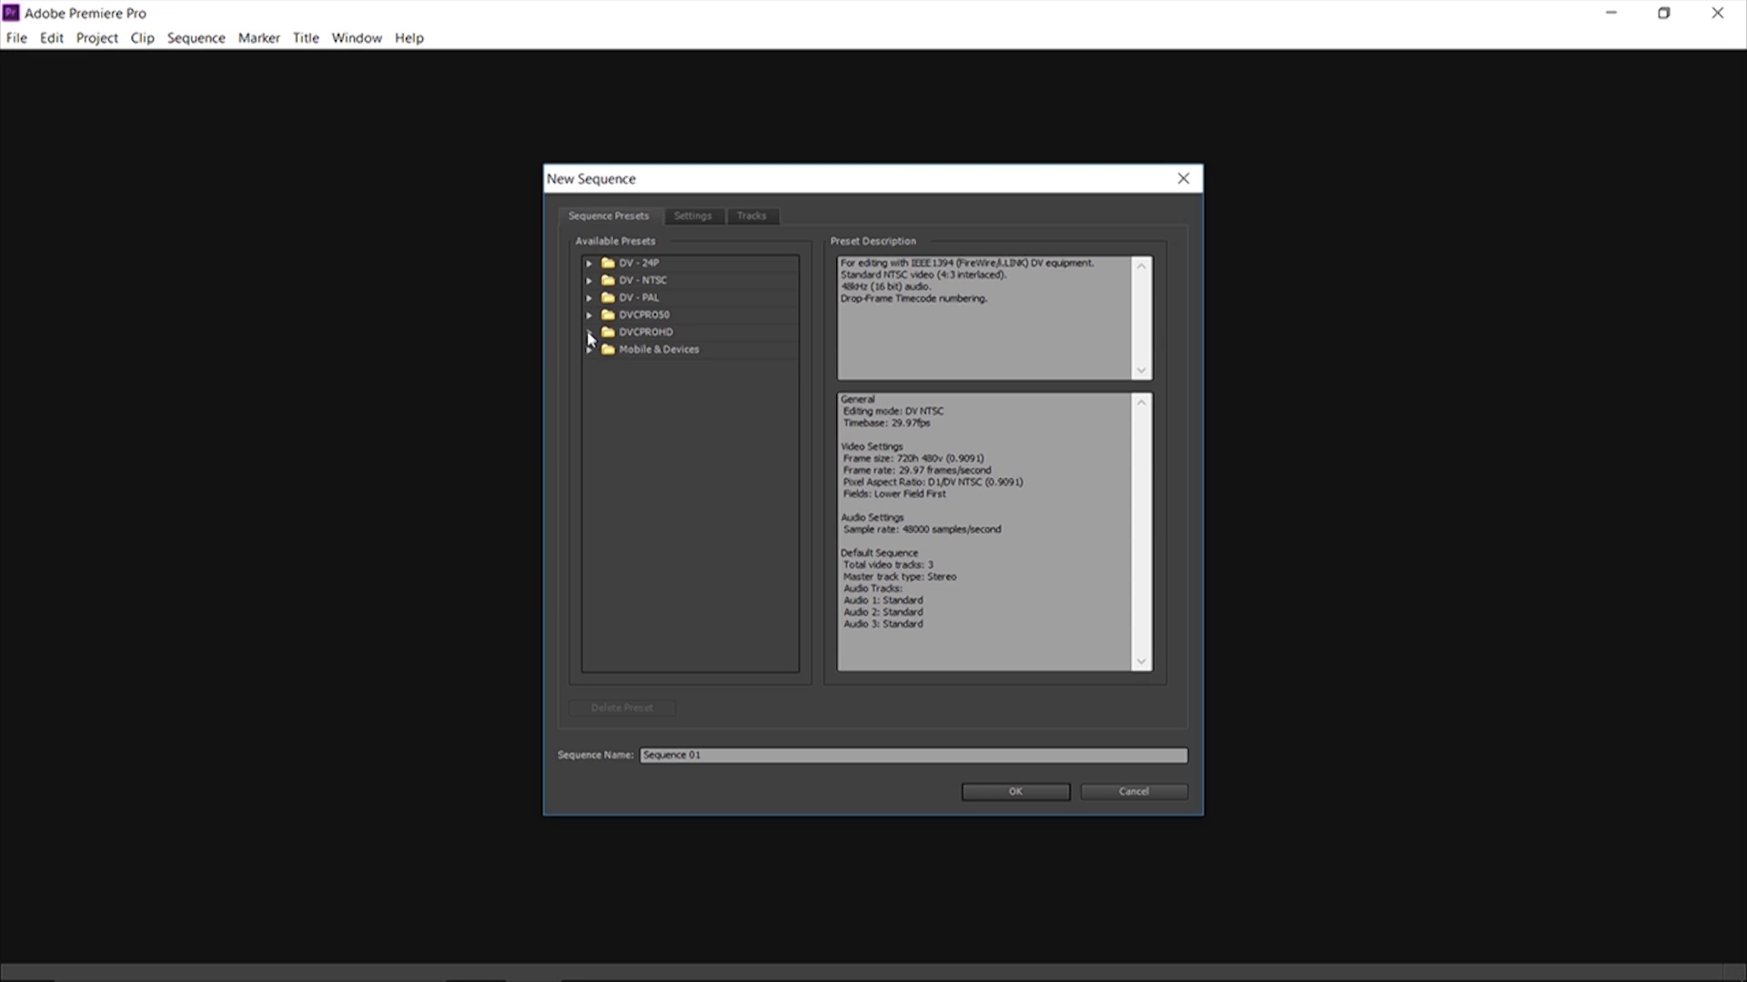
Step: Choose the DVCPROHD > 1080i > DVCPROHD 1080i60 sequence preset
{"action": "left_click", "coordinate": [590, 334]}
{"action": "left_click", "coordinate": [609, 350]}
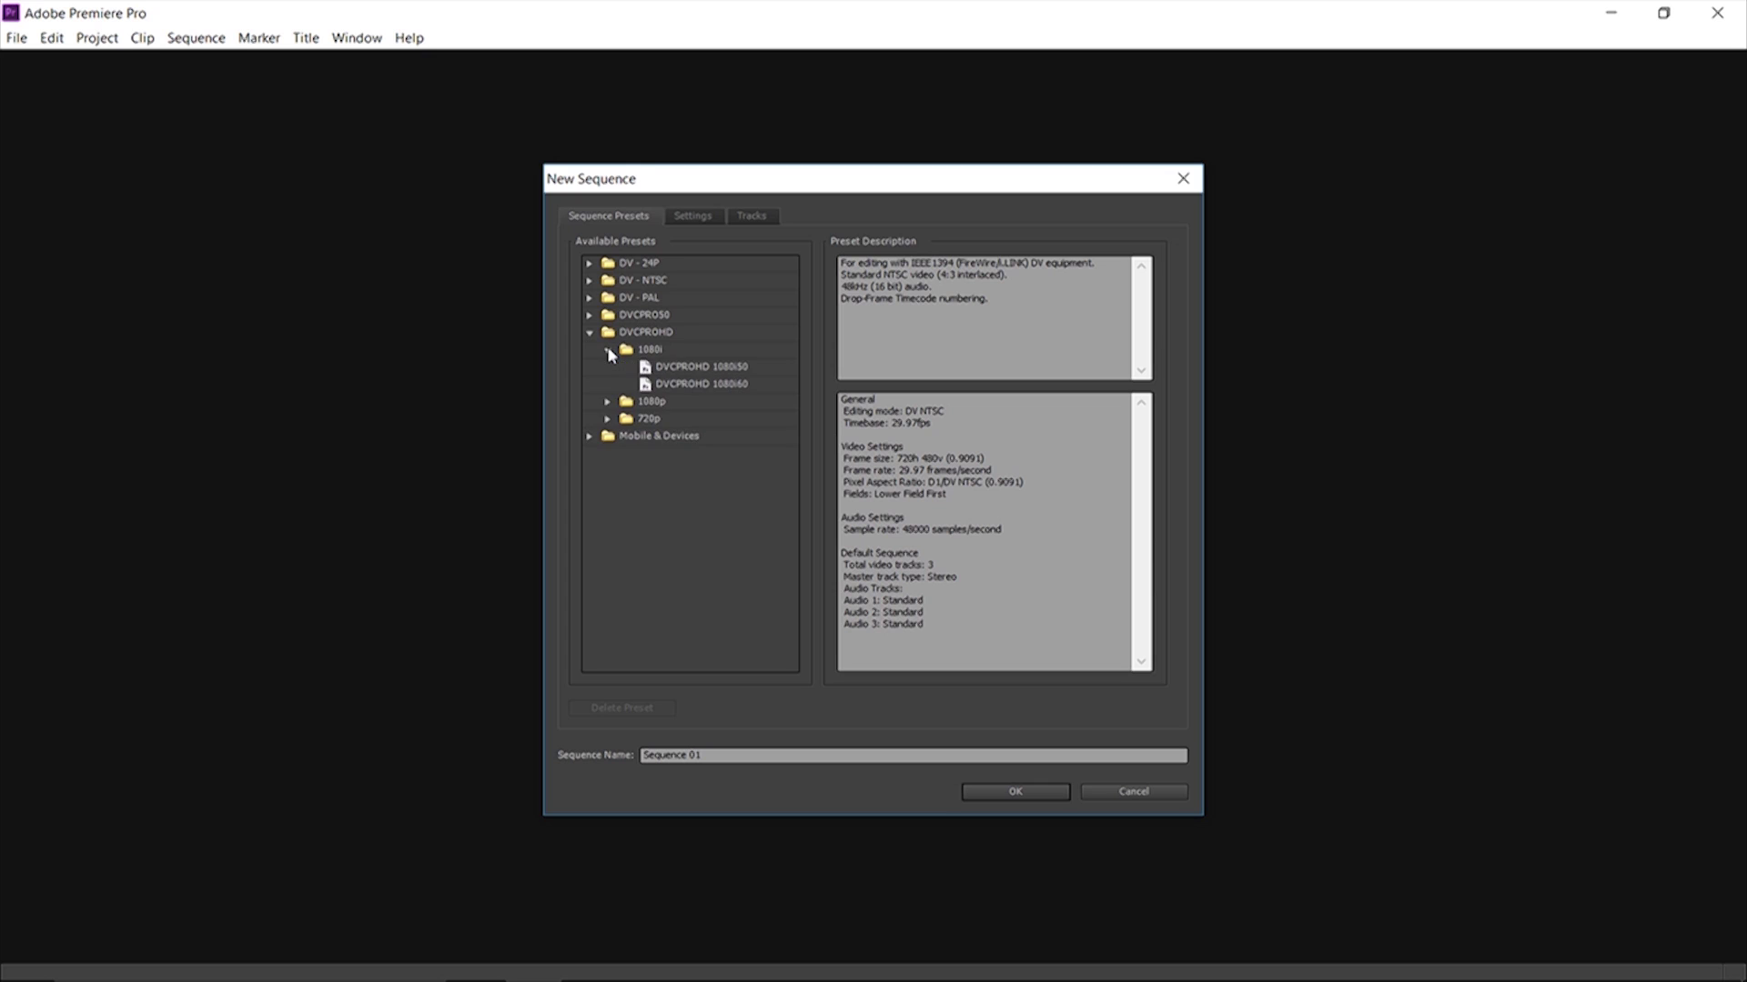
{"action": "left_click", "coordinate": [700, 385]}
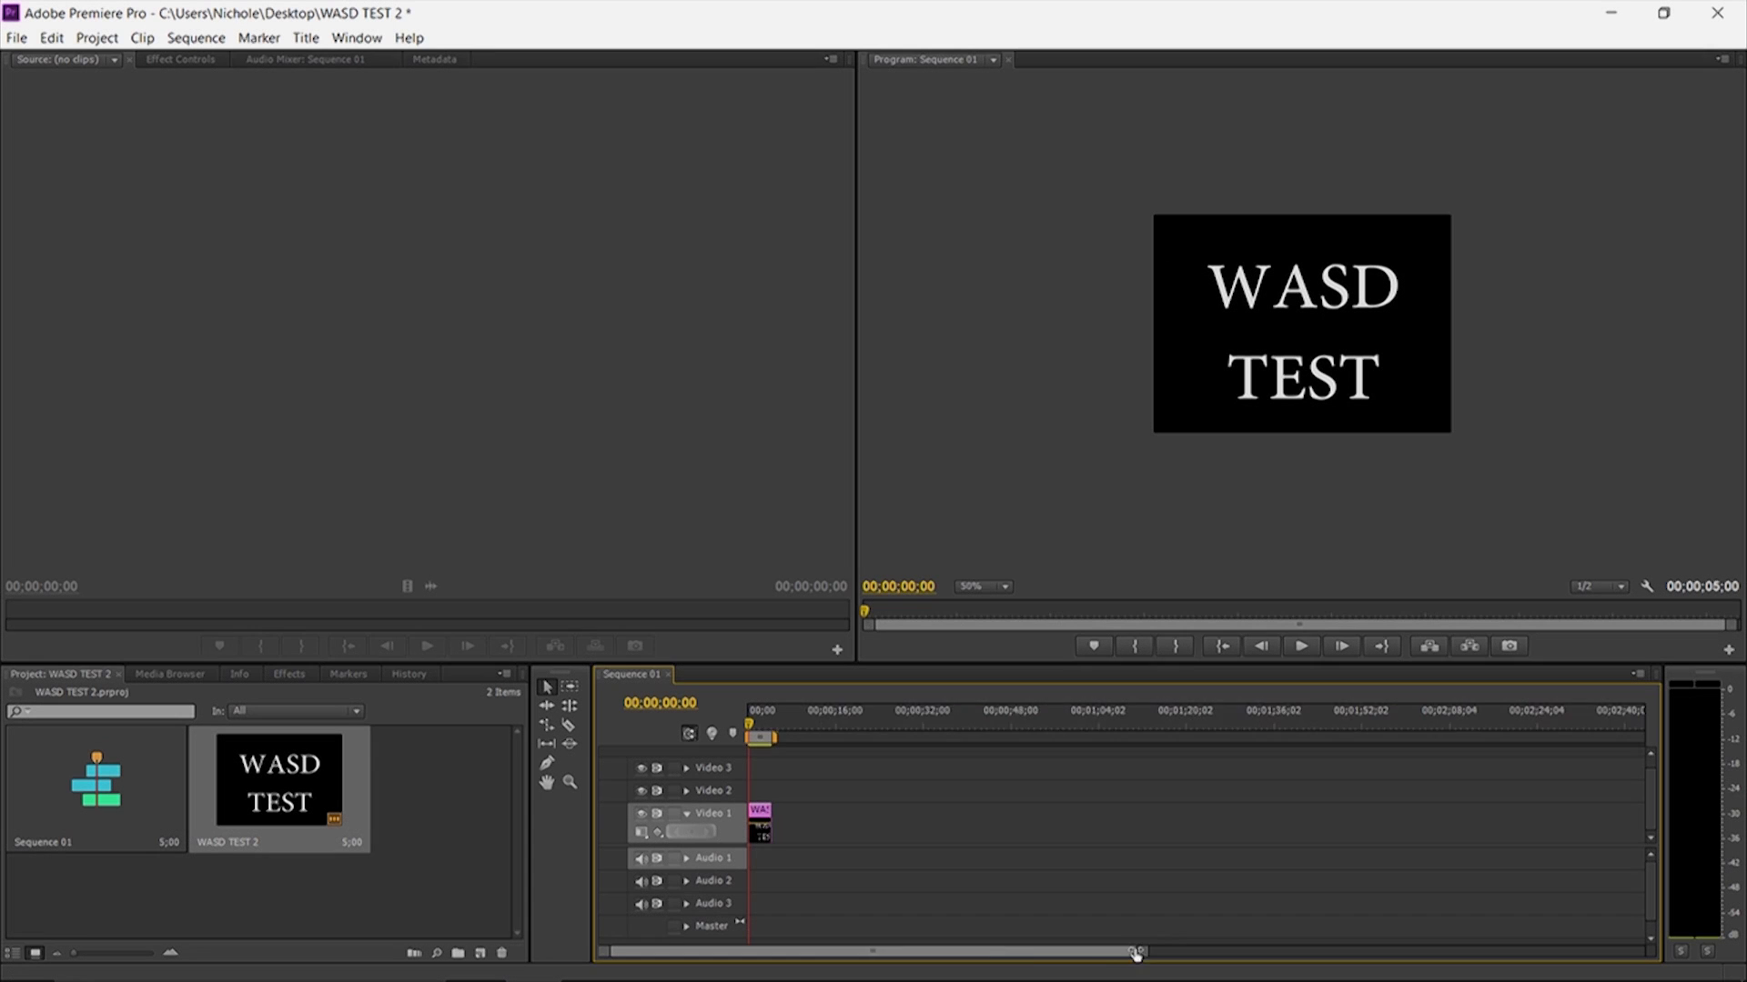
{"action": "left_click_drag", "start_coordinate": [1136, 954], "coordinate": [979, 950]}
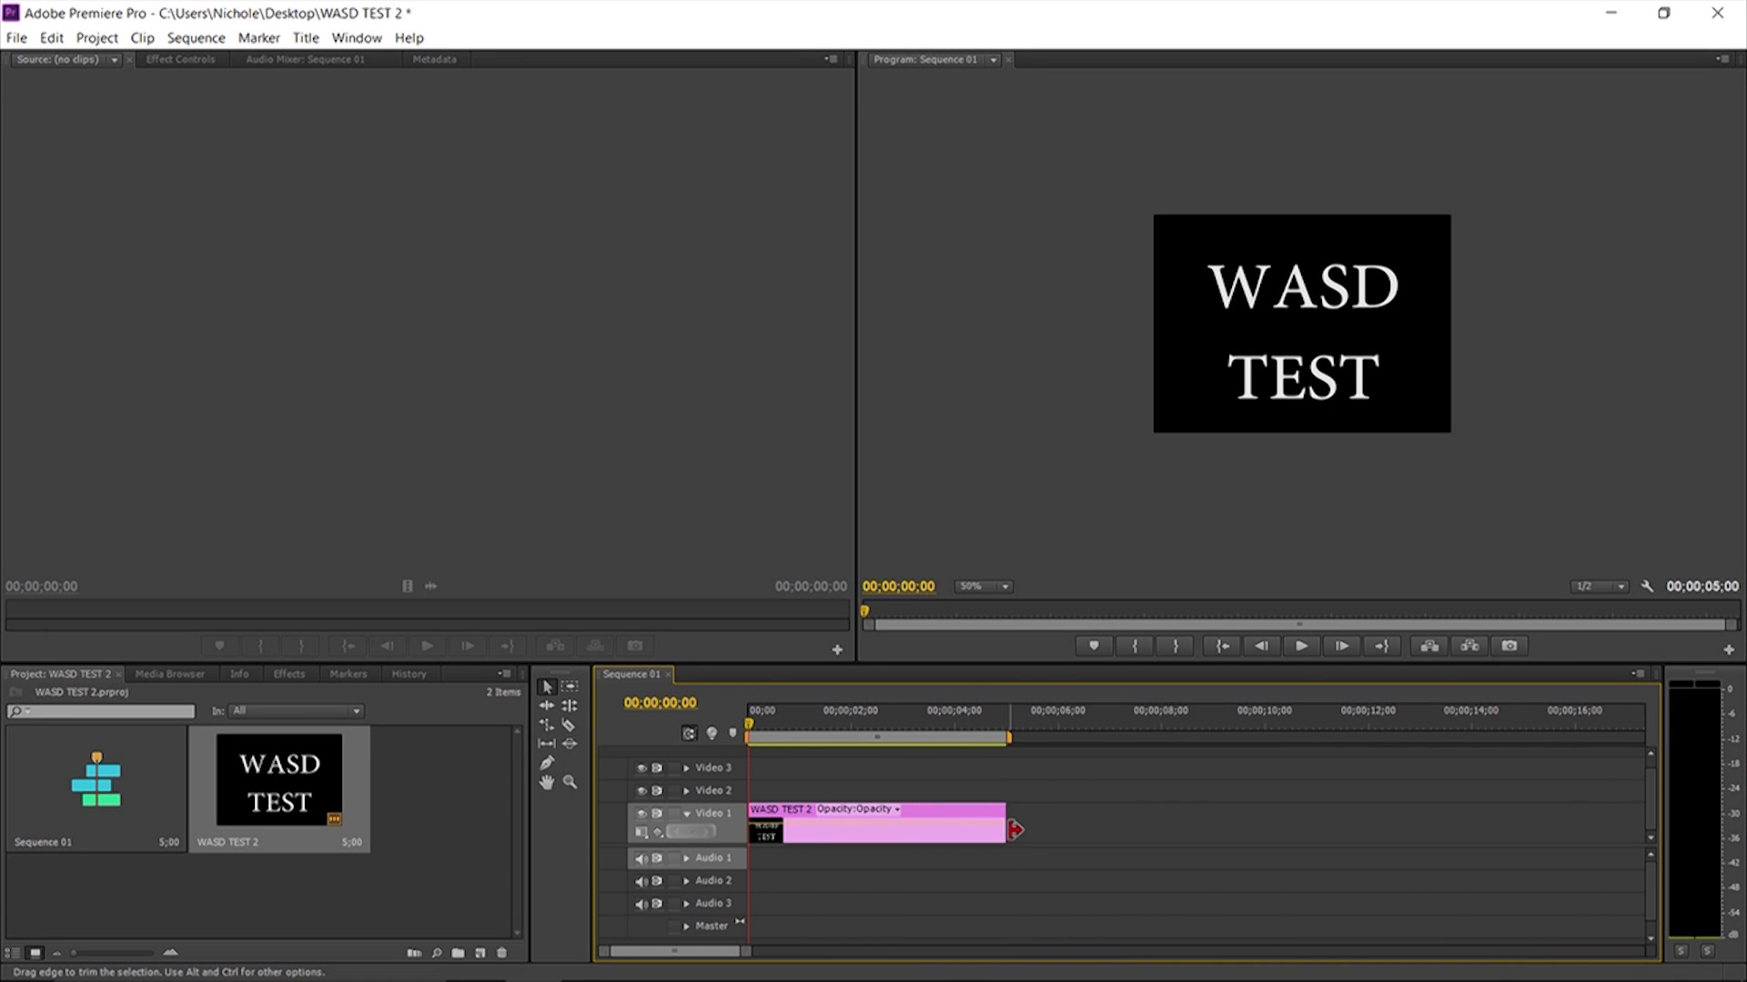
Step: Drag the WASD TEST title clip's end out so the sequence runs 9;29
{"action": "left_click_drag", "start_coordinate": [1014, 828], "coordinate": [1272, 815]}
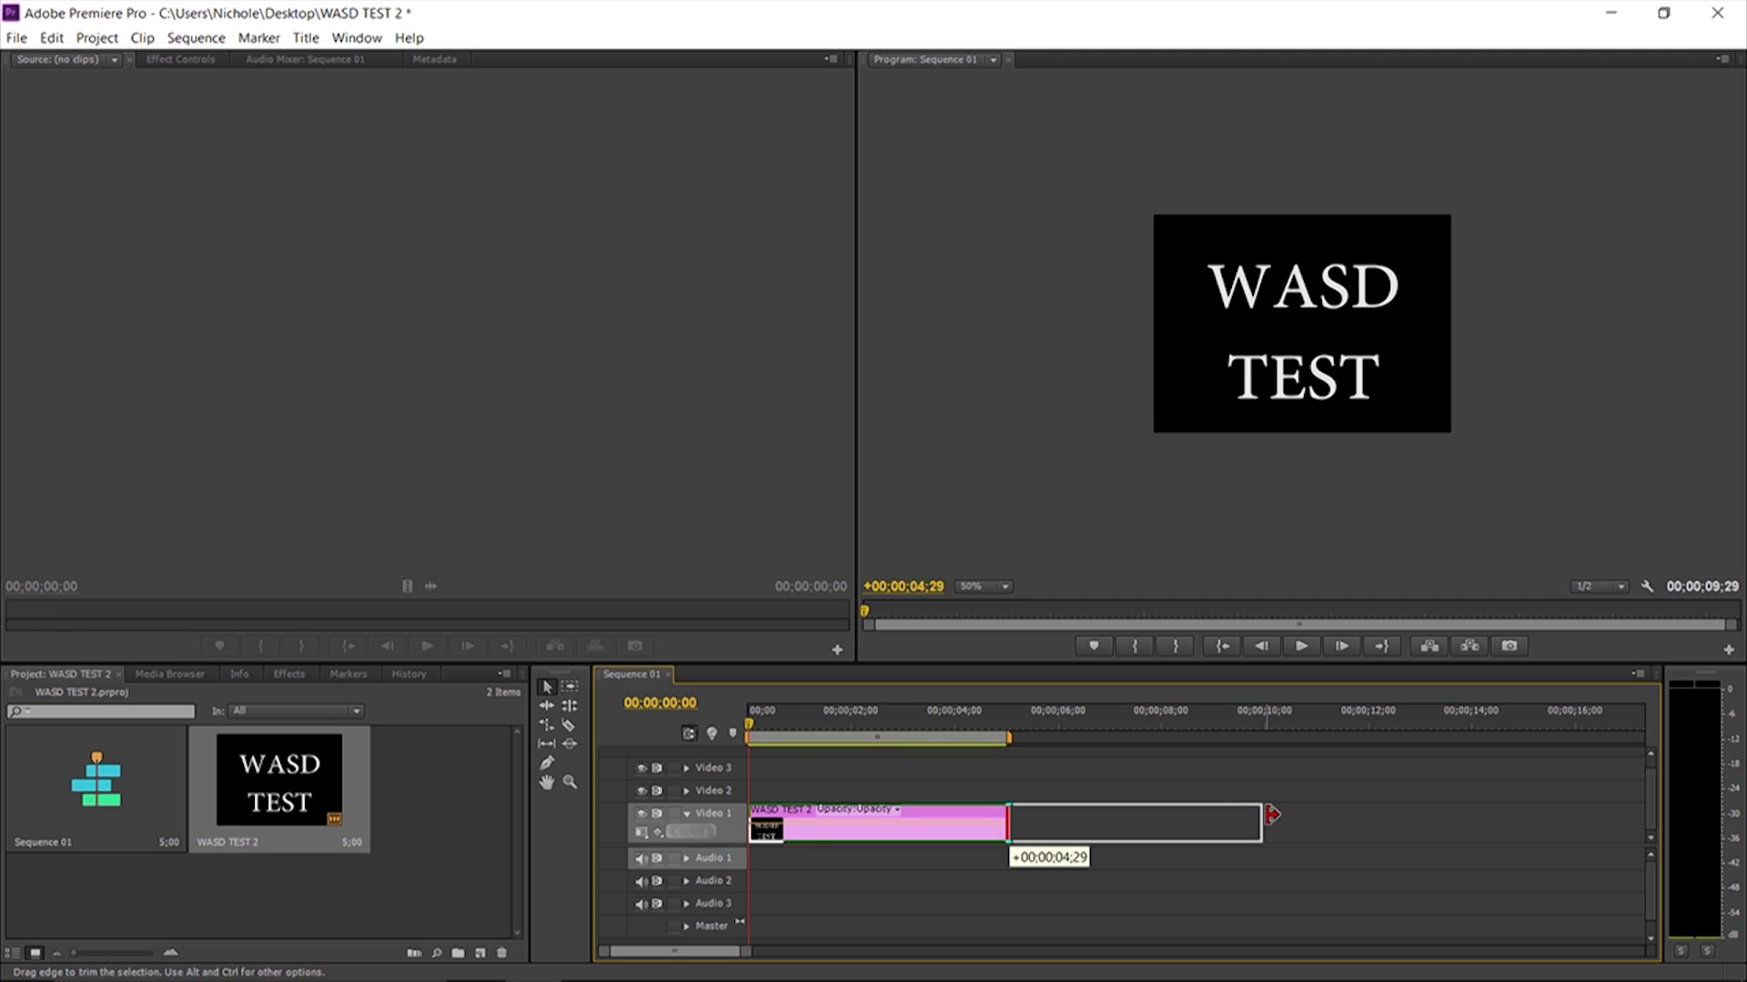
{"action": "left_click_drag", "start_coordinate": [1272, 815], "coordinate": [1273, 814]}
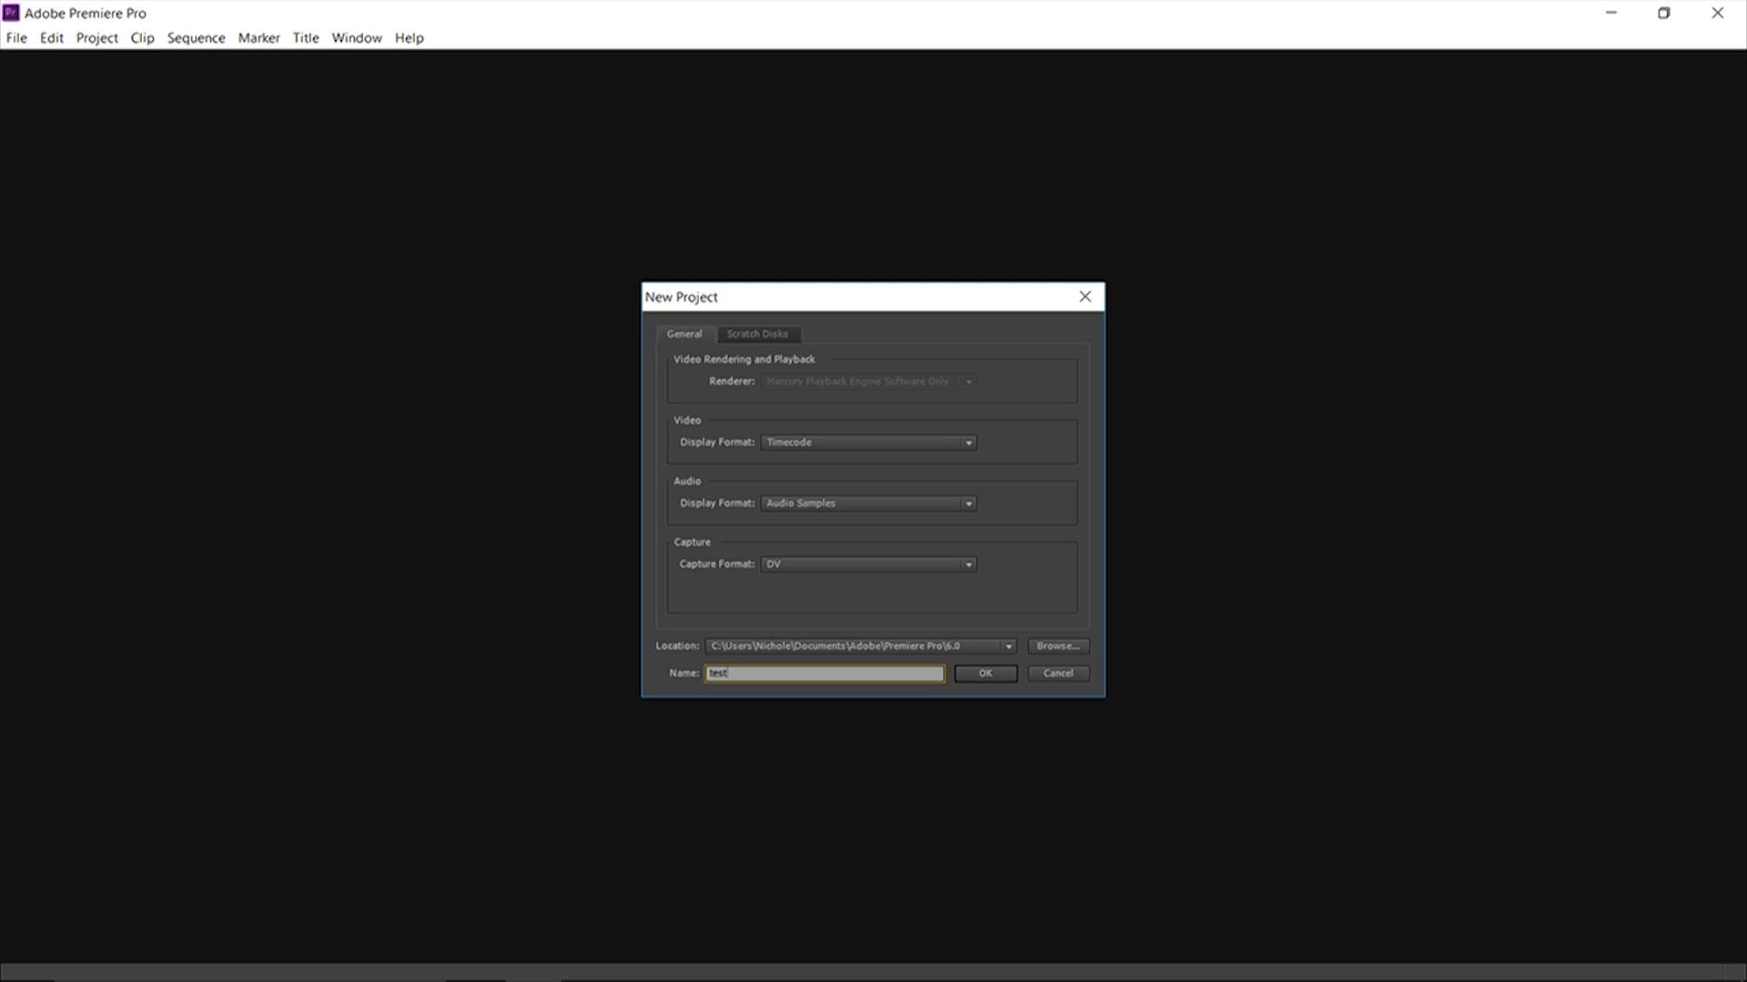
Step: Confirm the 'test' project and expand the DVCPROHD 1080i preset folder
{"action": "left_click", "coordinate": [991, 674]}
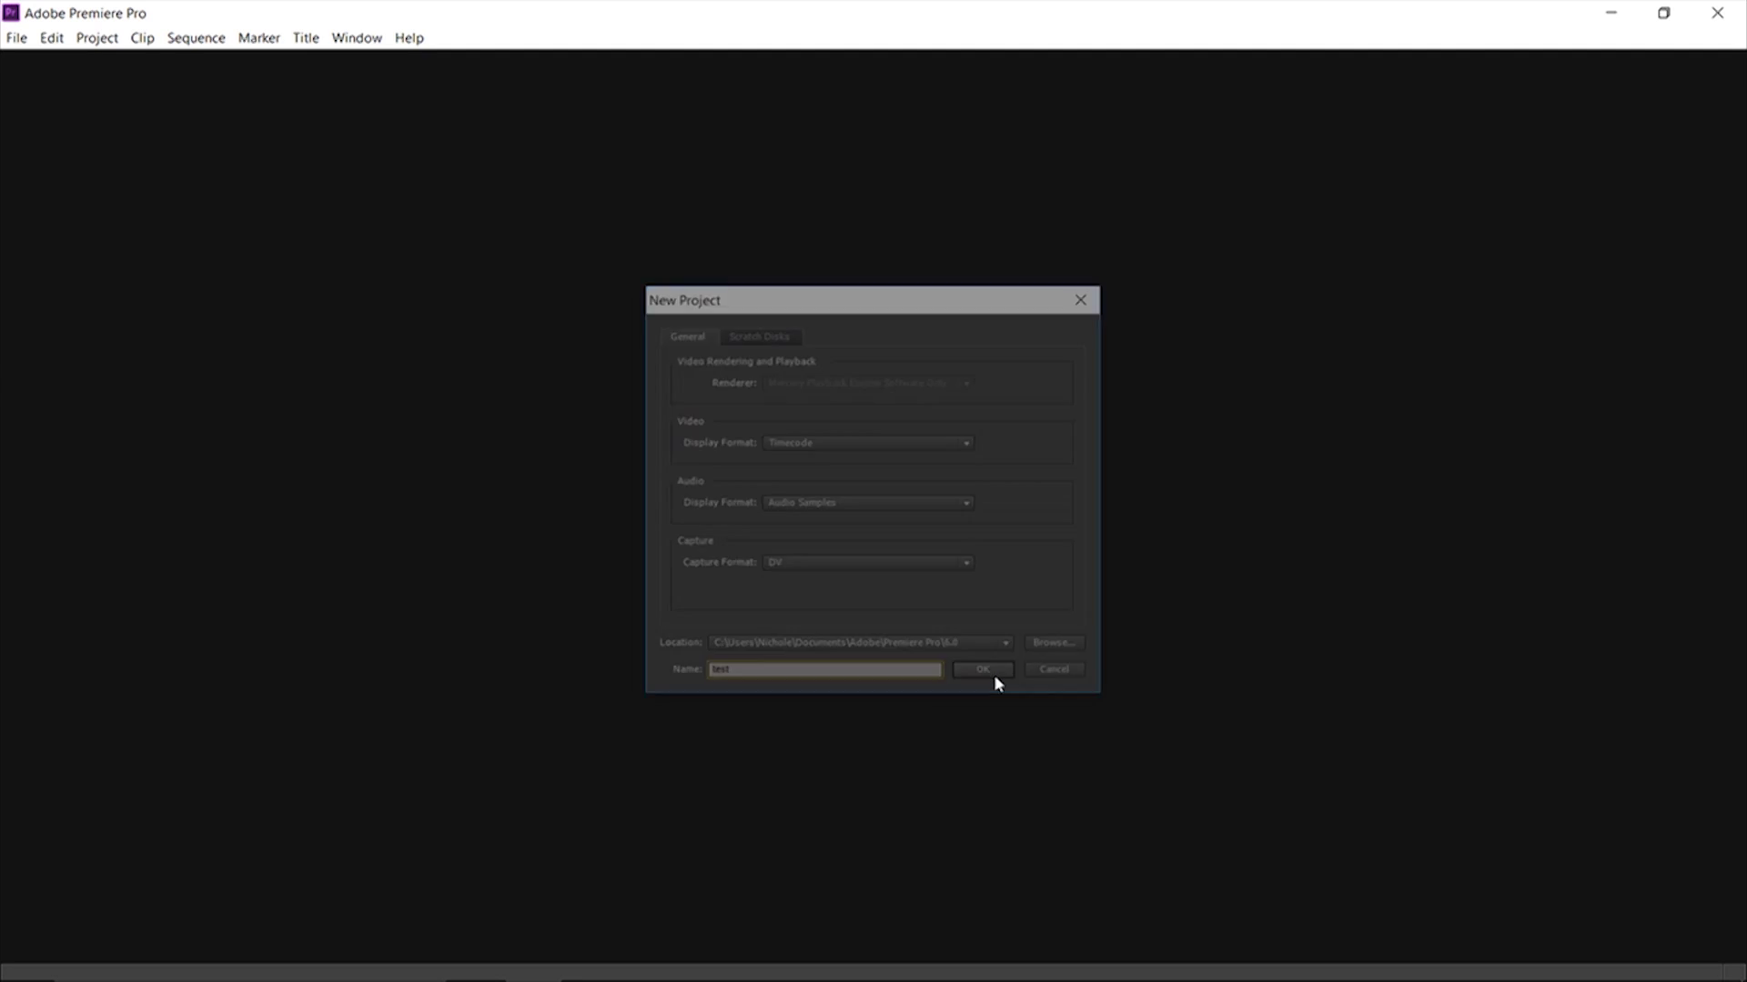
{"action": "left_click", "coordinate": [592, 332]}
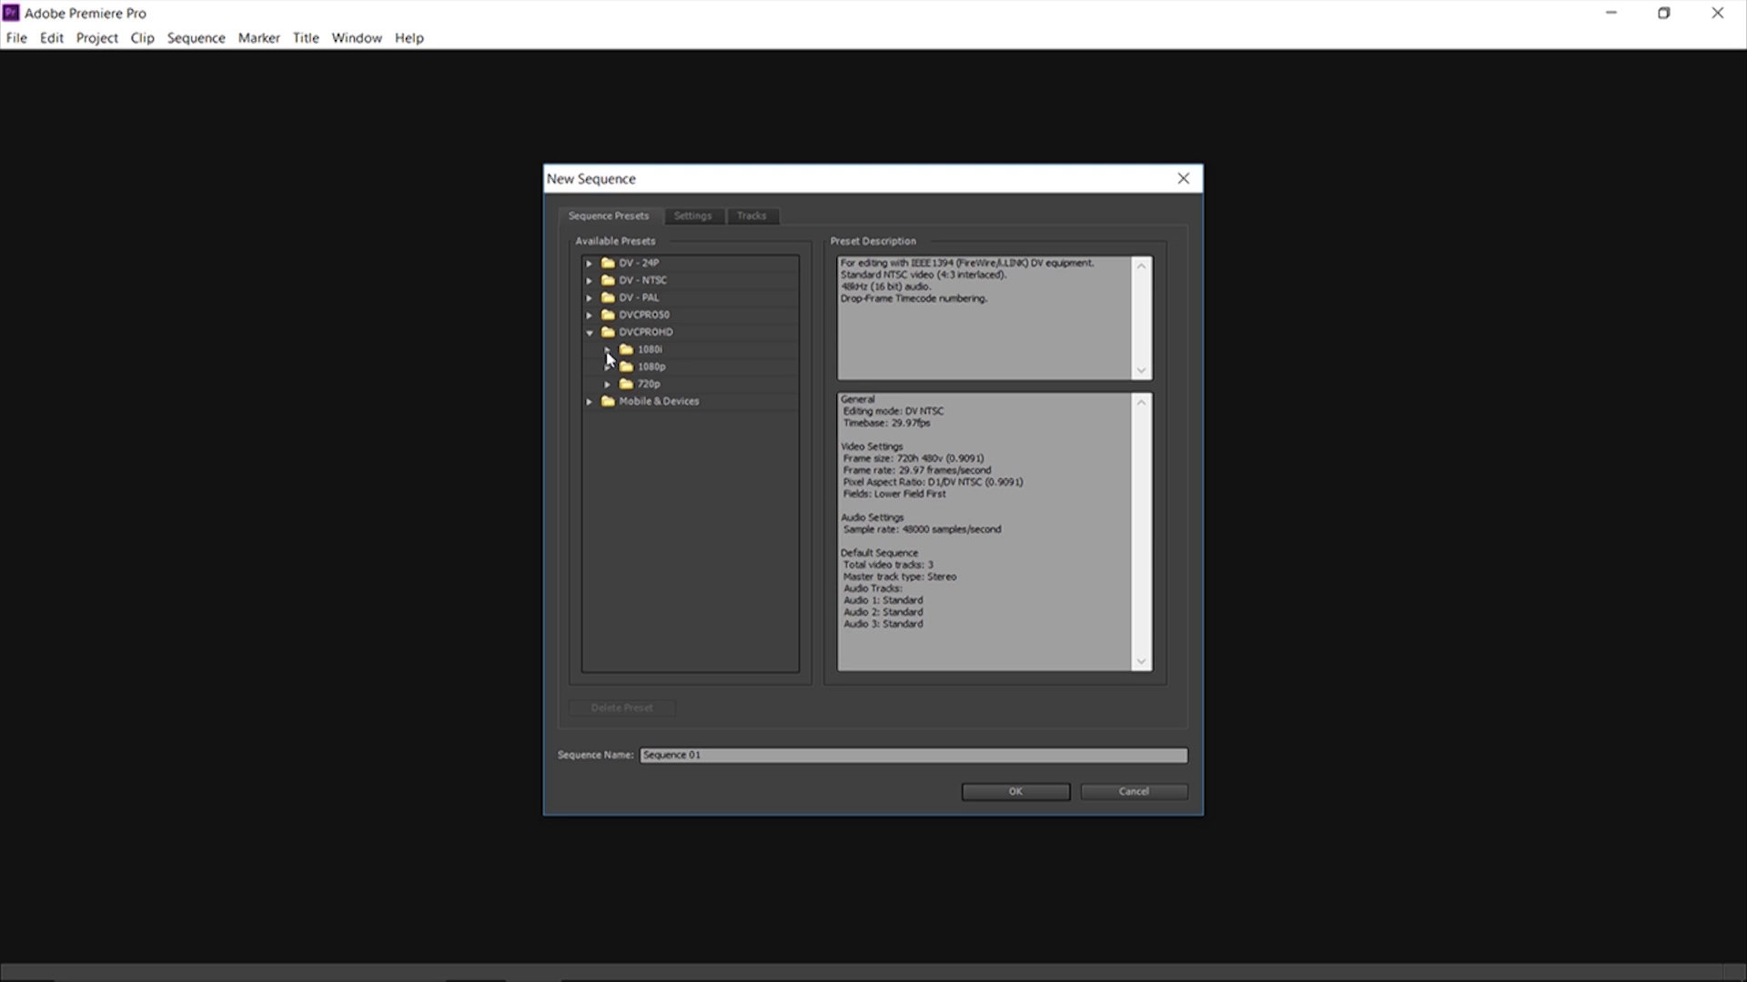
{"action": "left_click", "coordinate": [609, 350]}
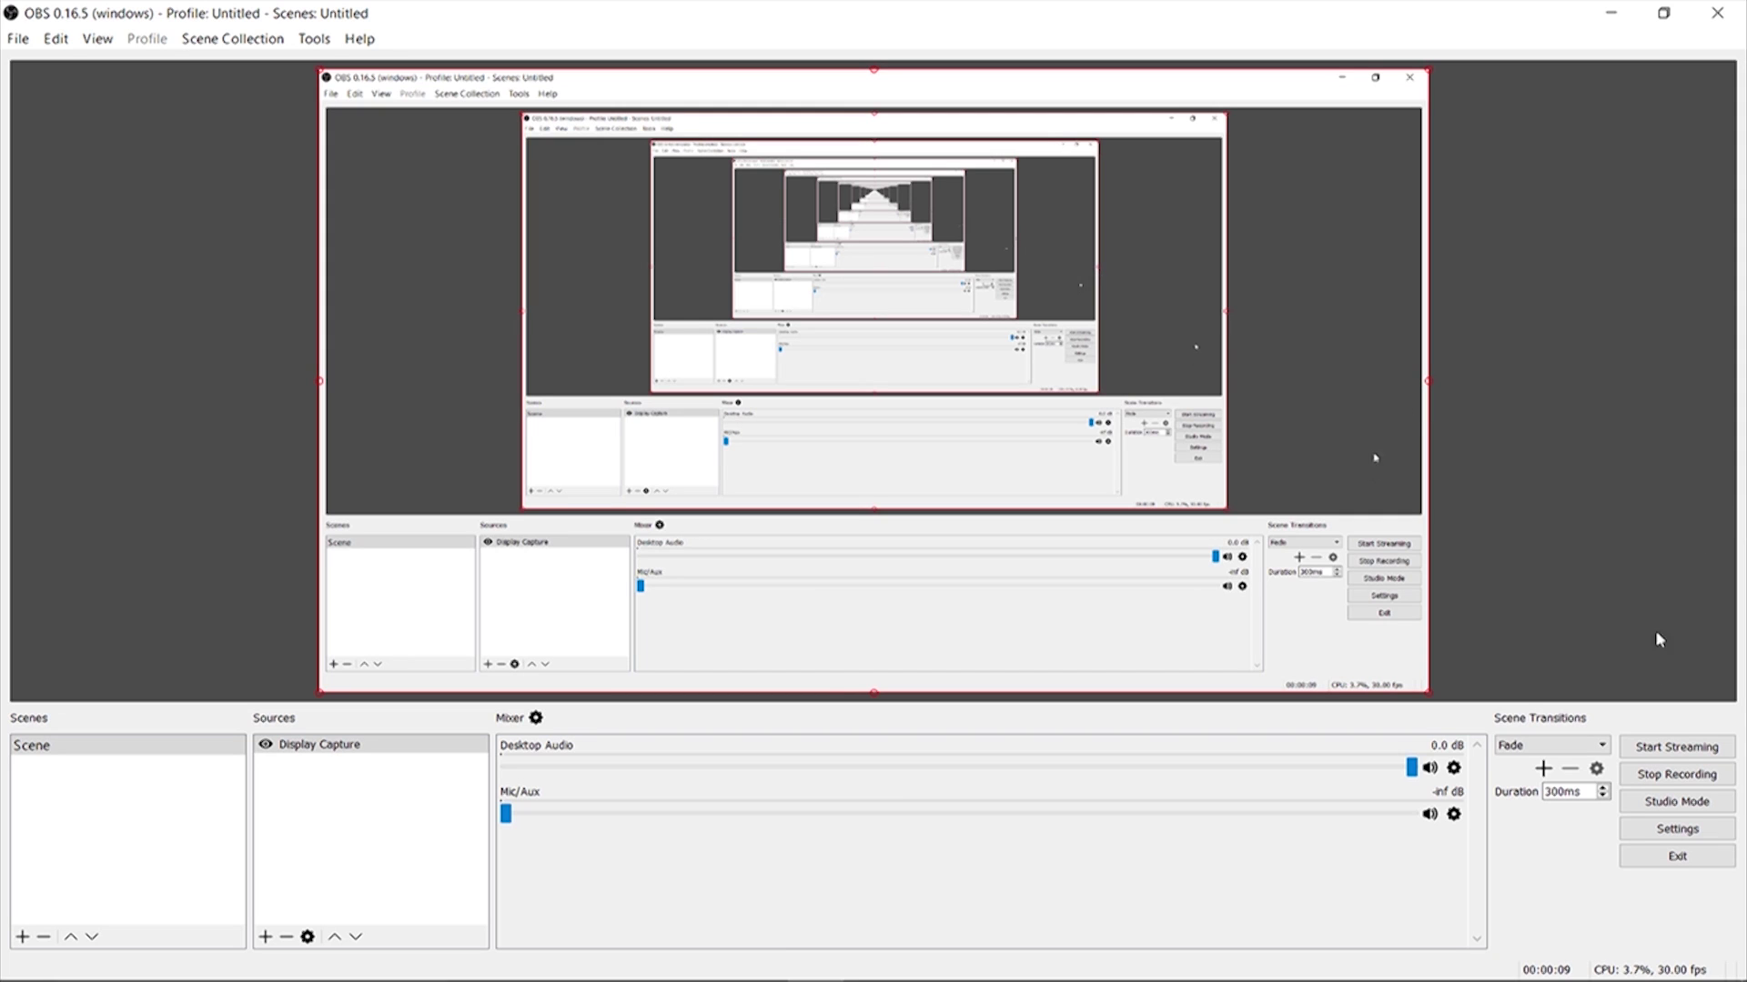
Step: Show the OBS Stream settings: Twitch service, US West: San Francisco server
{"action": "left_click", "coordinate": [1659, 829]}
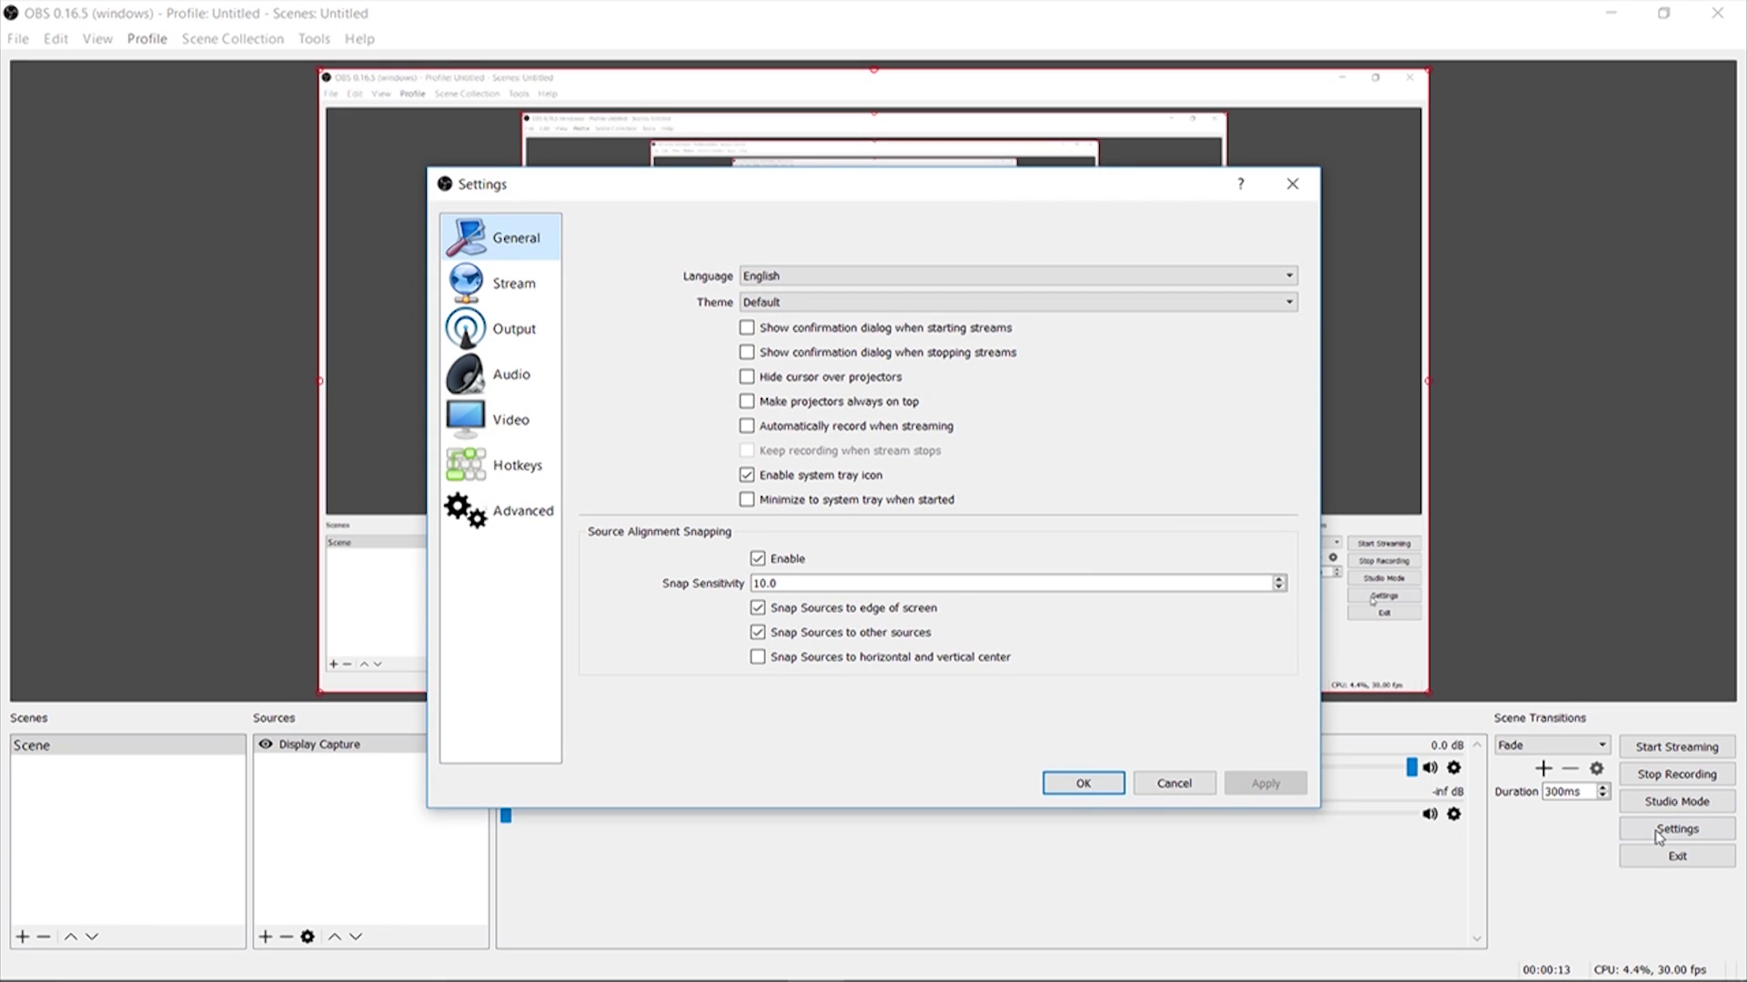
{"action": "left_click", "coordinate": [534, 300]}
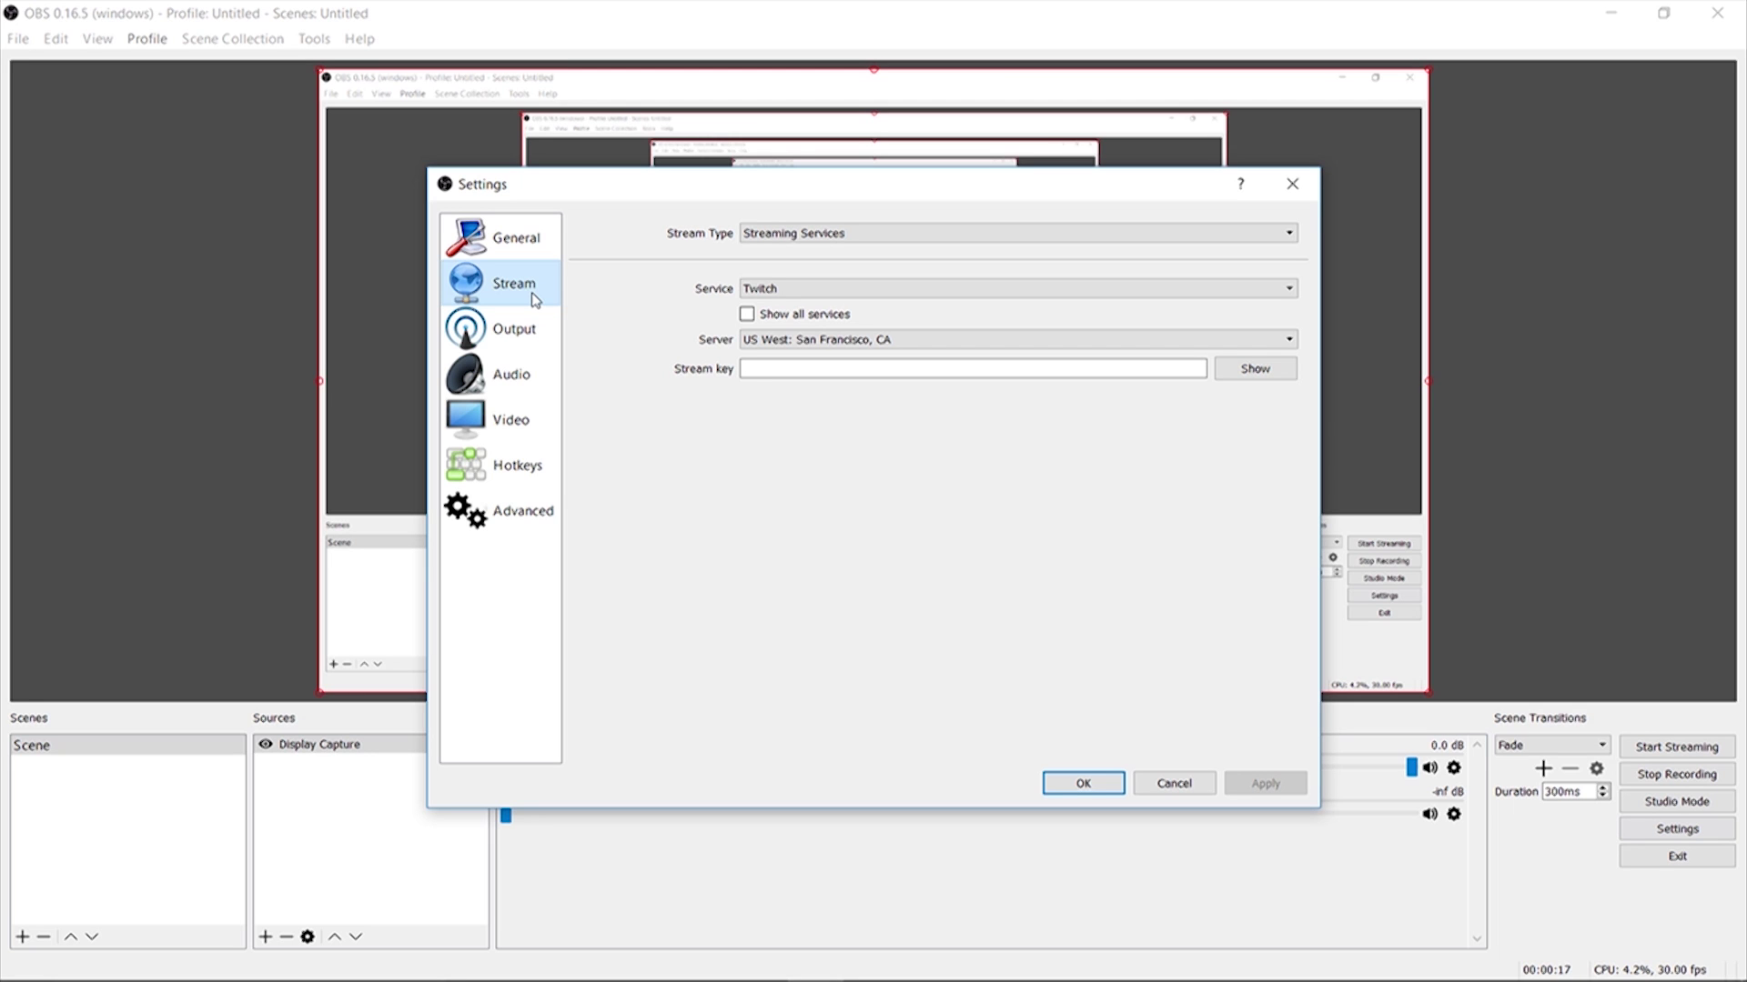